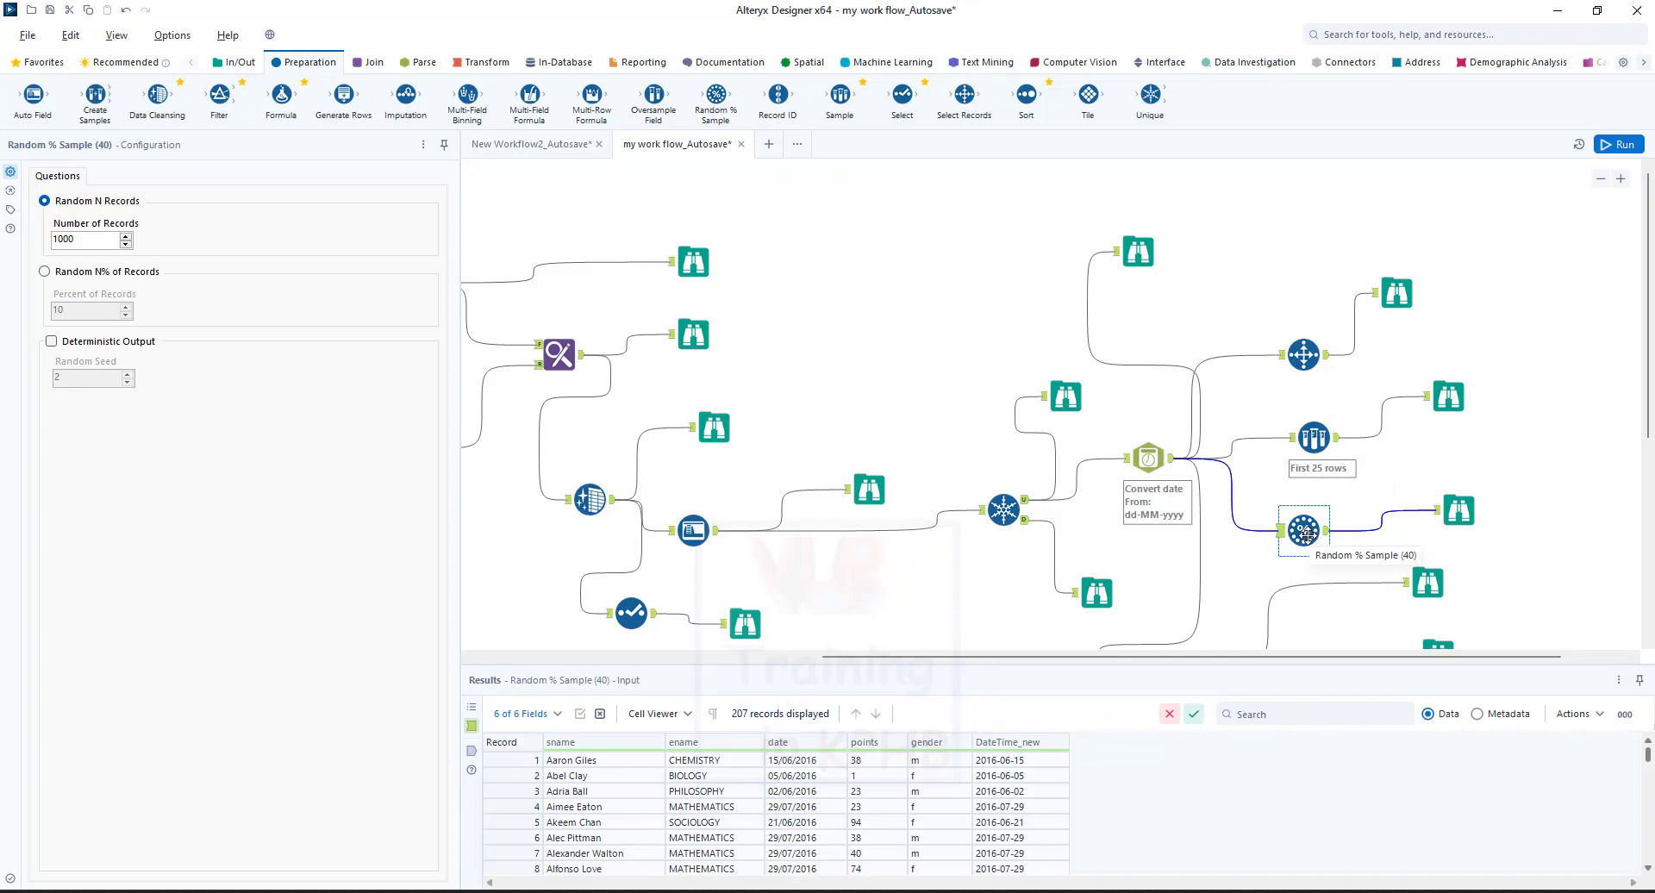
# Step: Set the Random % Sample tool to return 55 random records and run the workflow
pyautogui.scroll(-1, 1306, 534)
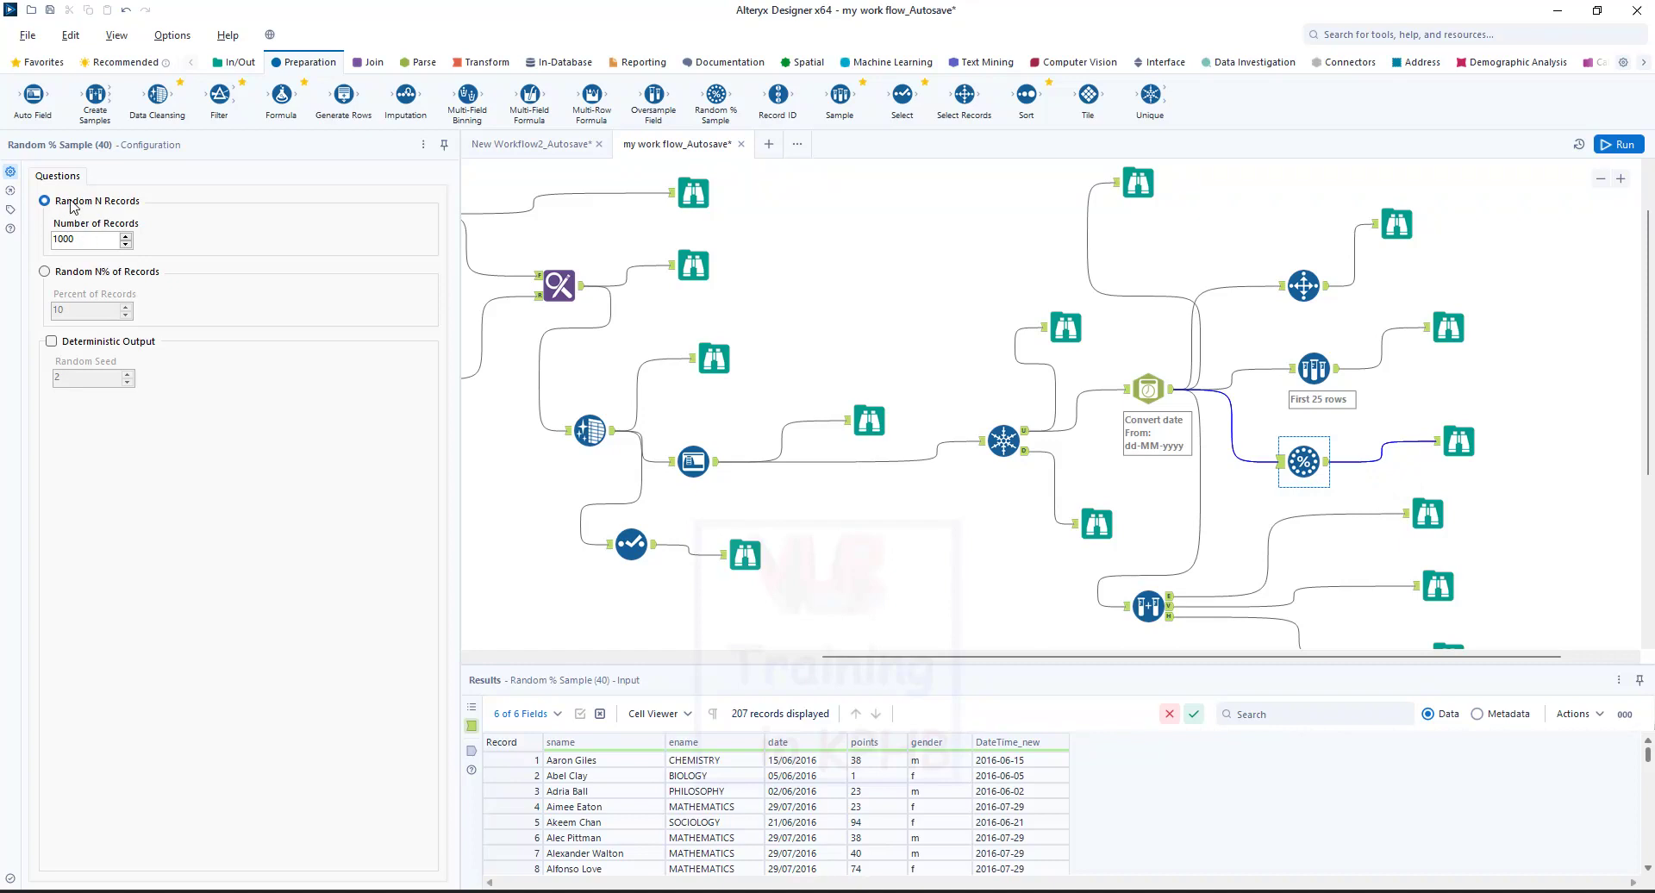
pyautogui.moveTo(86, 240); pyautogui.dragTo(28, 235)
pyautogui.write('55')
pyautogui.click(1630, 151)
pyautogui.press('Return')
# Step: Examine the random sample's Browse output and rerun the workflow to compare the selected records between runs
pyautogui.click(1463, 444)
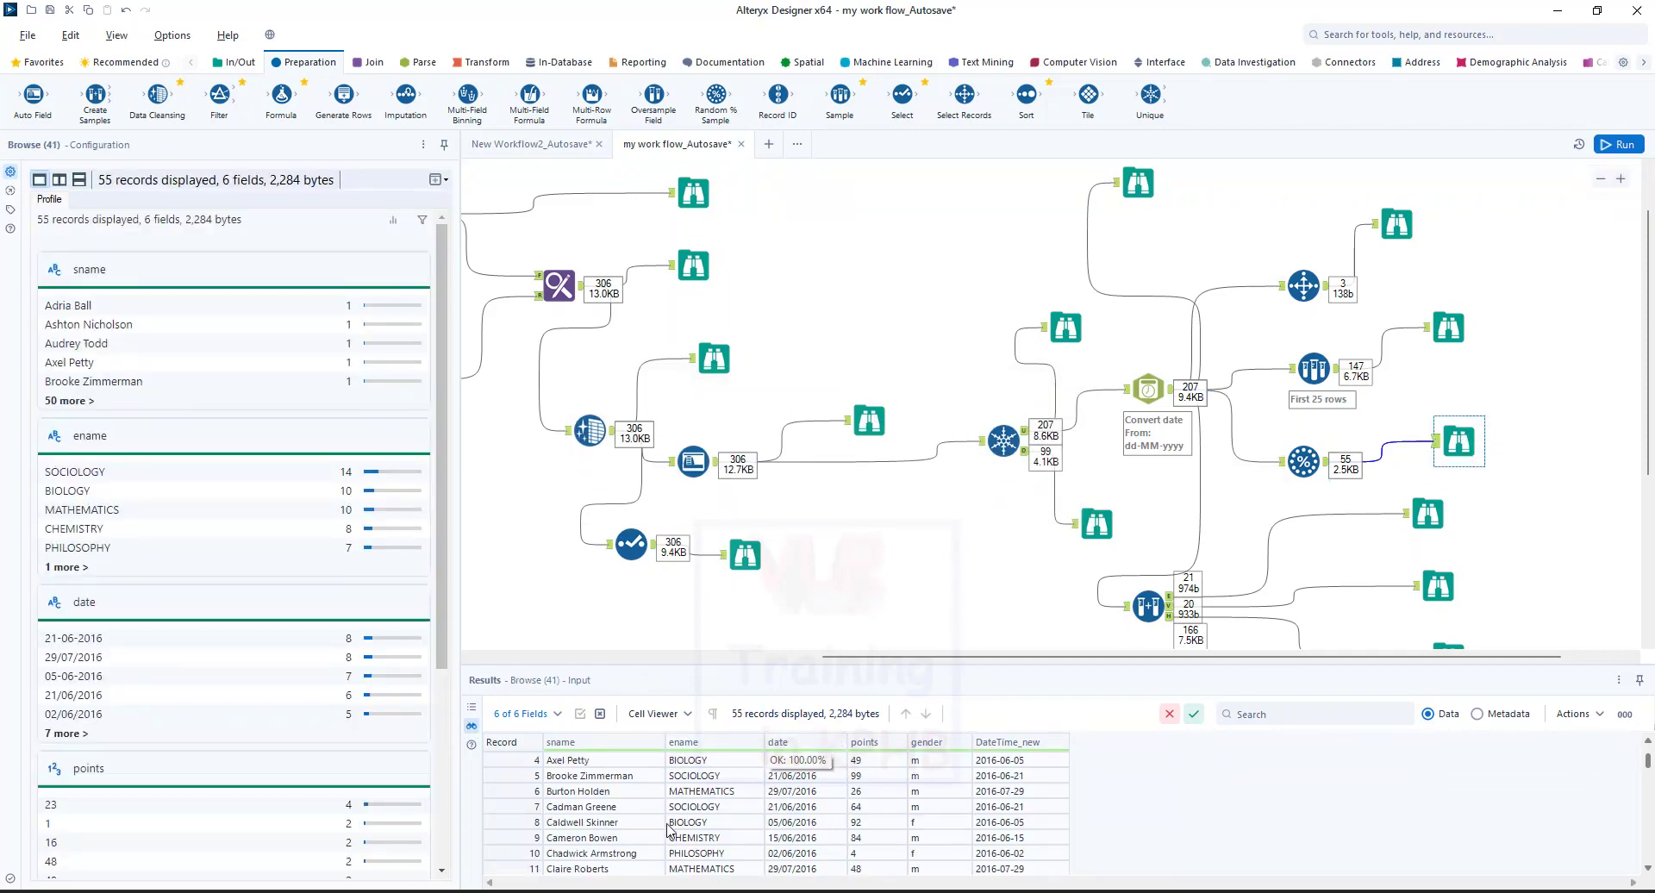
pyautogui.scroll(-4, 651, 835)
pyautogui.scroll(-12, 650, 834)
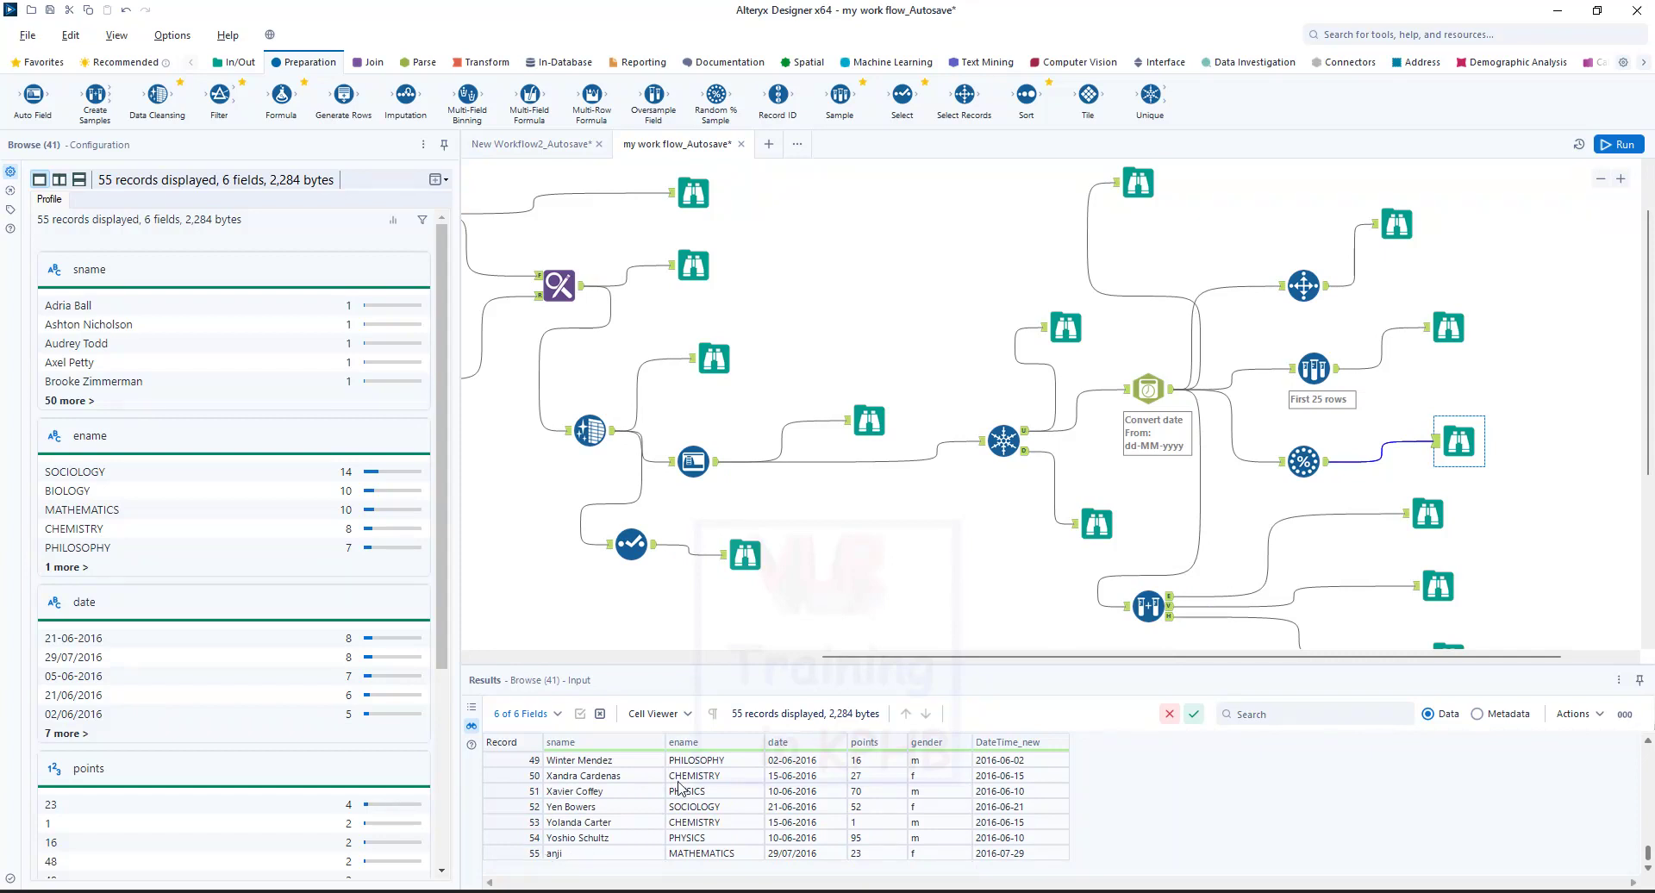
pyautogui.click(1618, 144)
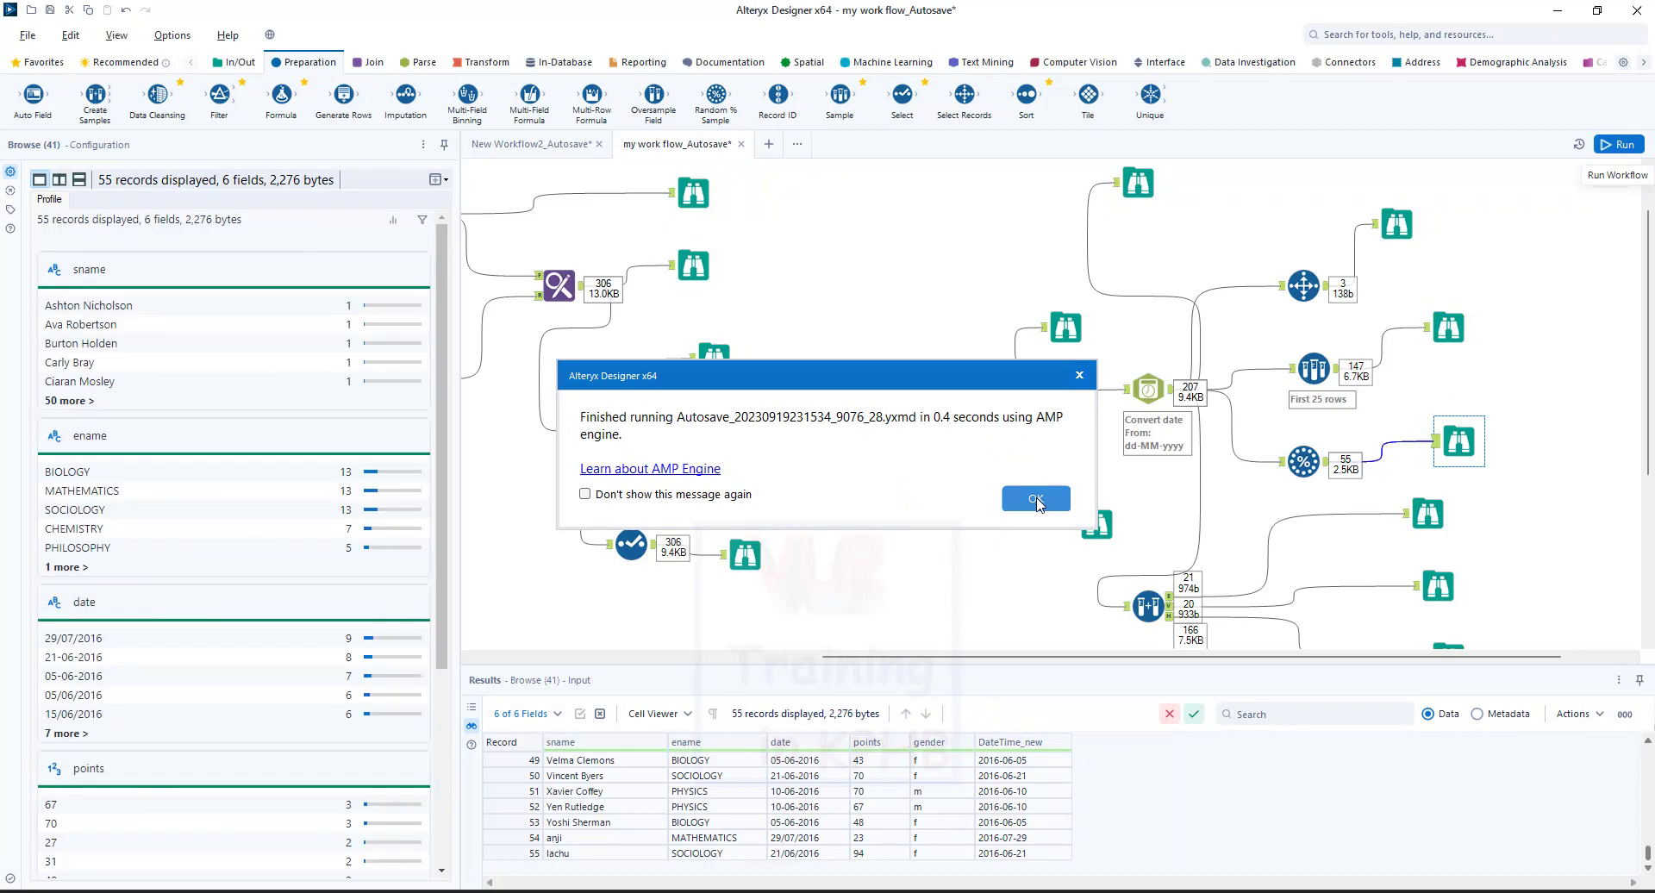
pyautogui.click(1035, 499)
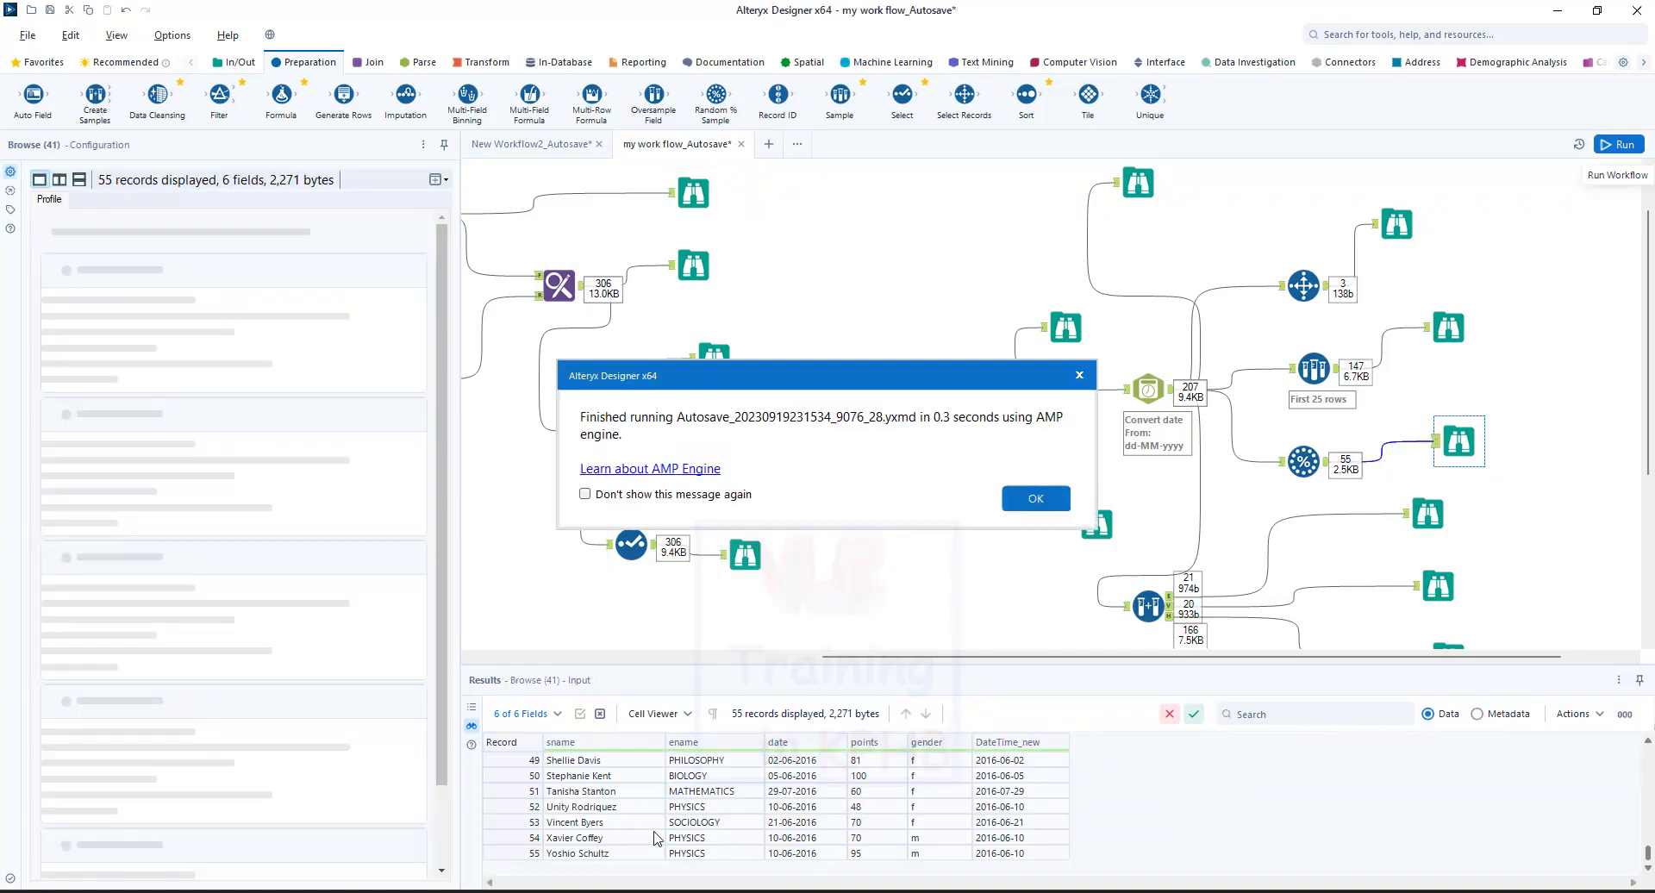
pyautogui.click(1047, 502)
pyautogui.scroll(6, 659, 815)
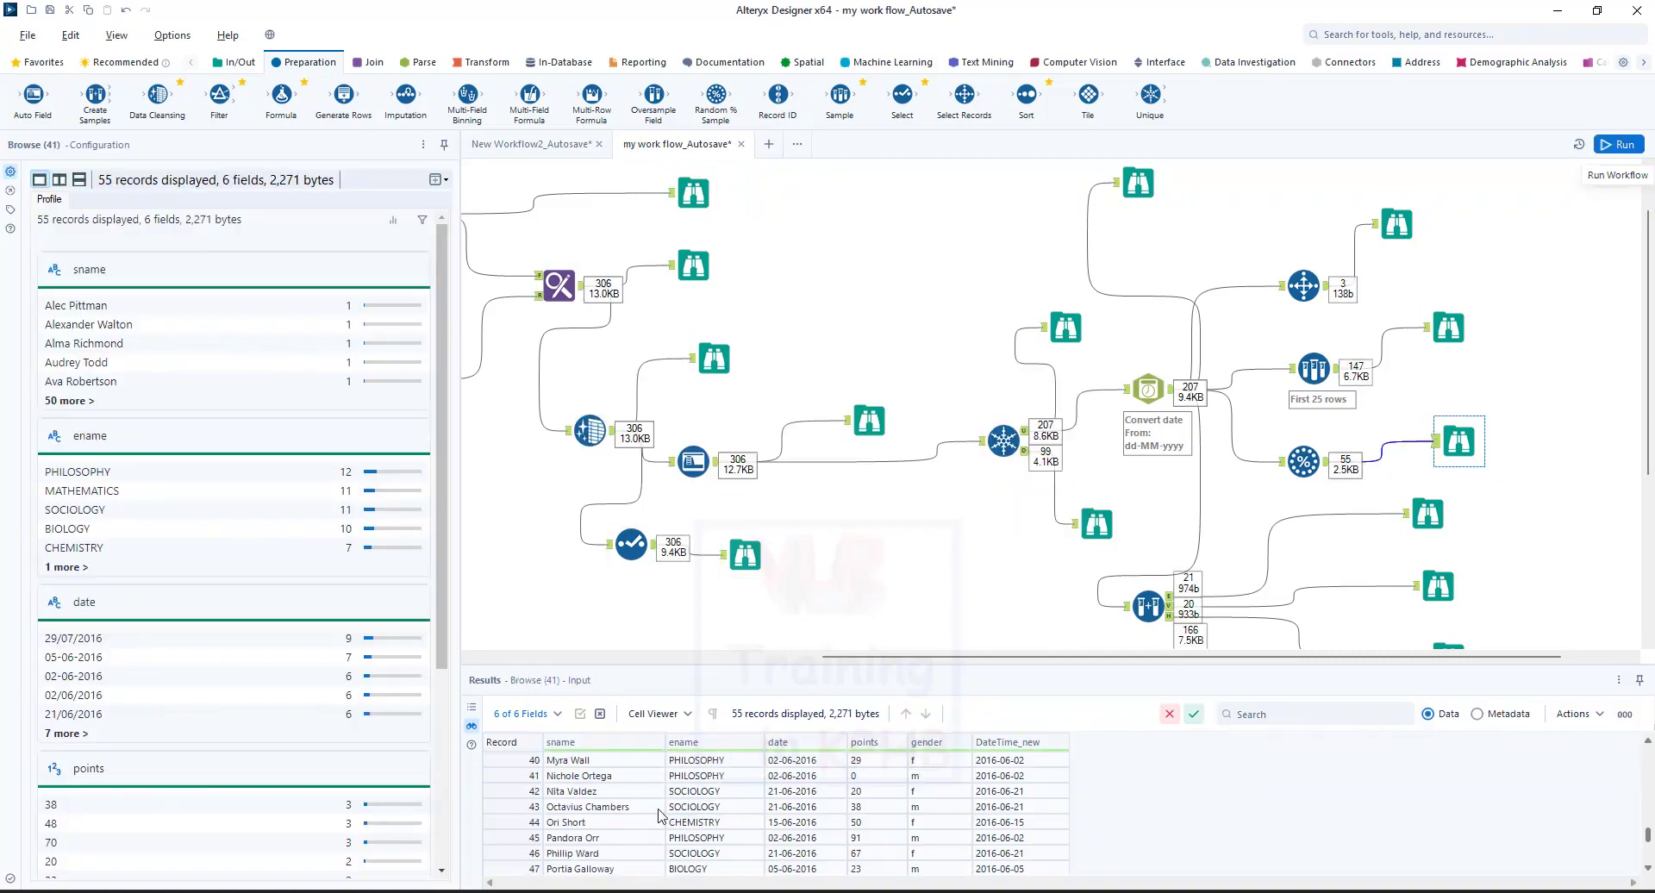
pyautogui.scroll(10, 660, 814)
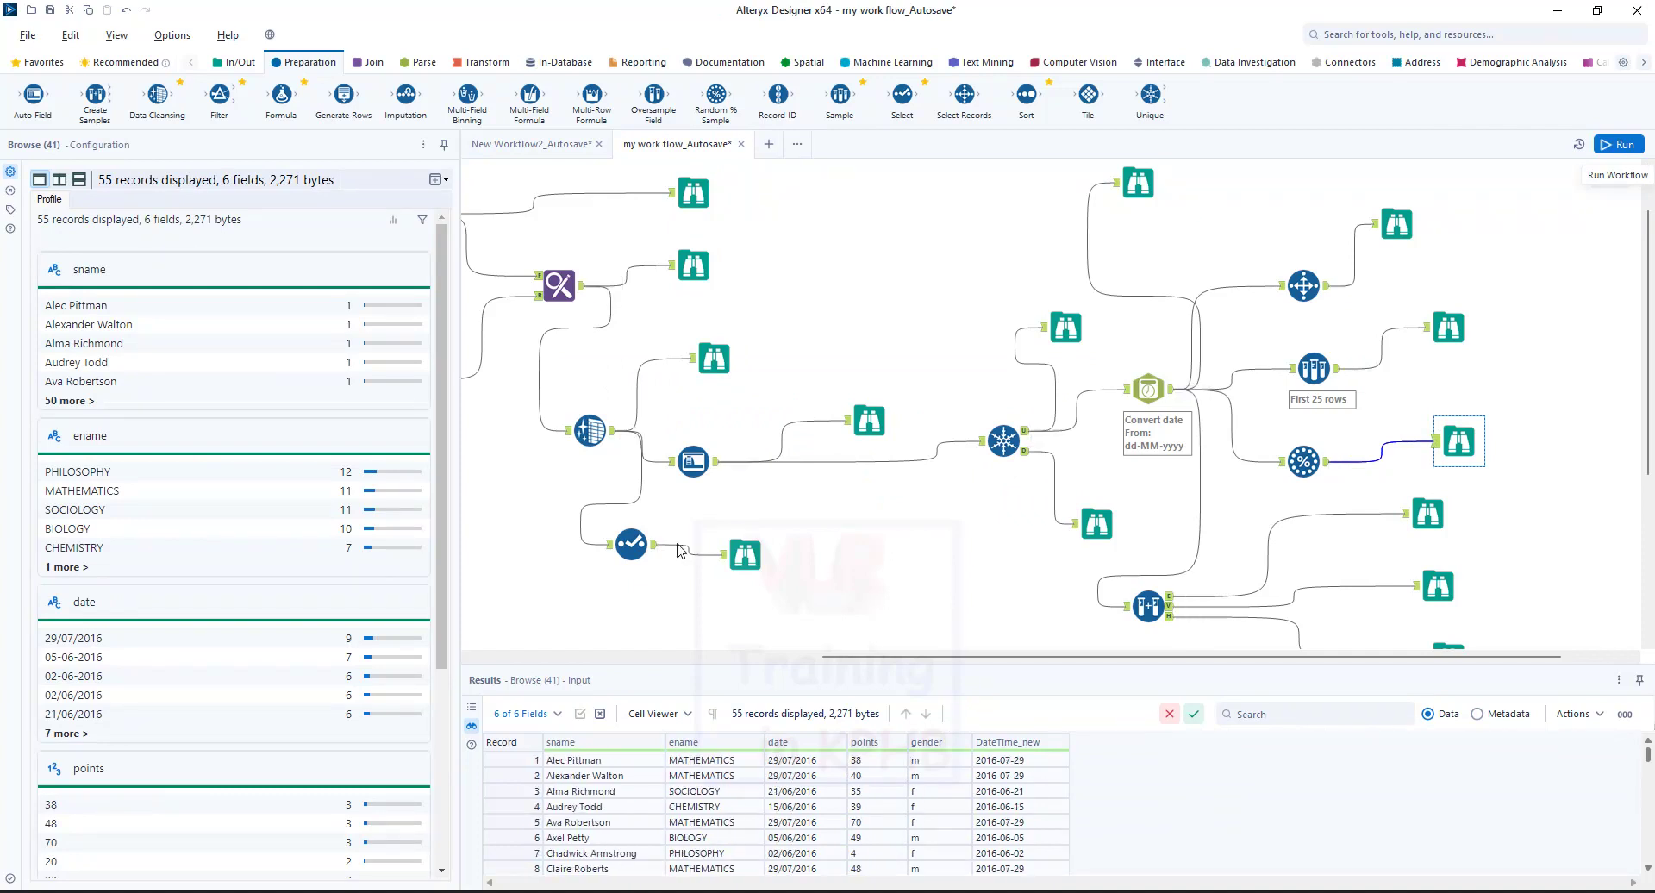
# Step: Enable Deterministic Output with random seed 1 on the Random % Sample tool and run the workflow
pyautogui.click(1303, 461)
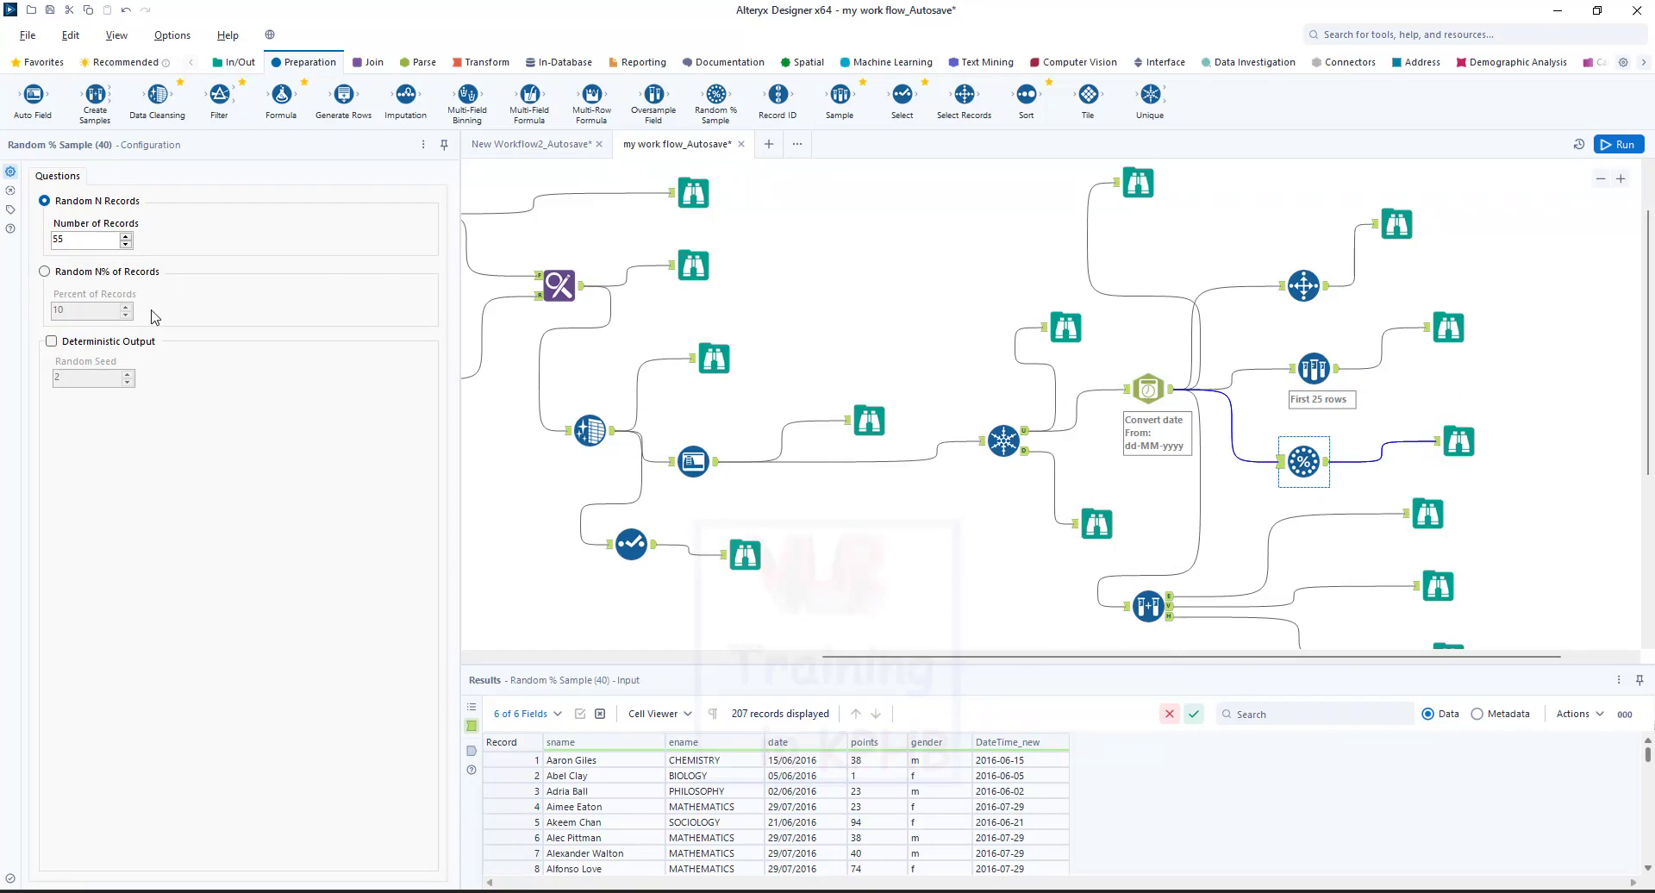
pyautogui.click(51, 341)
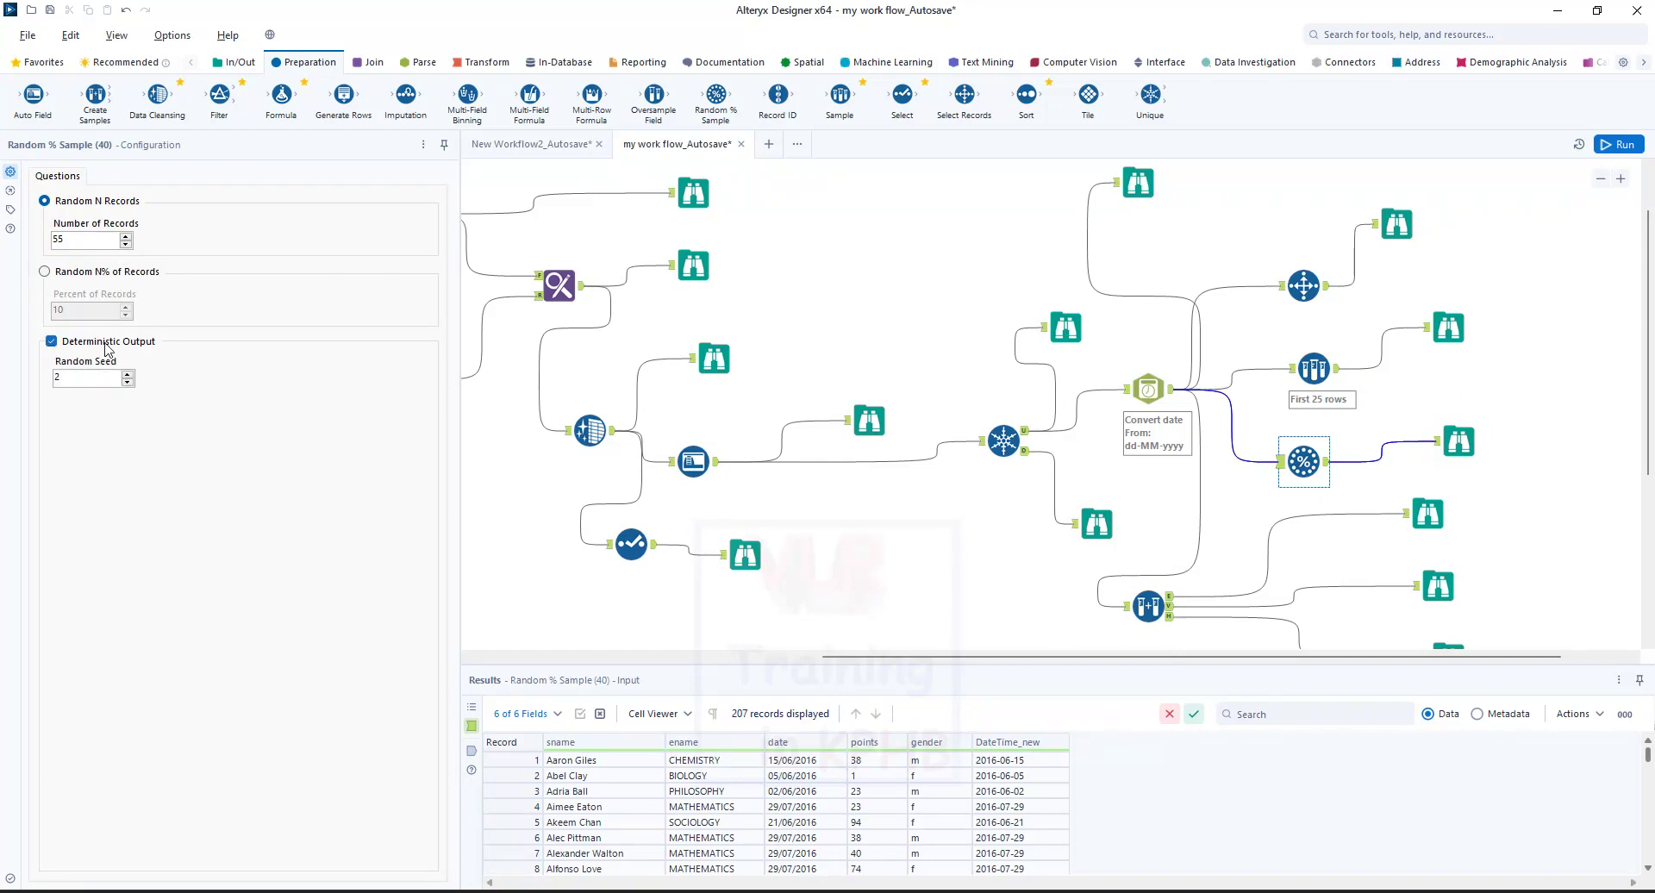
pyautogui.moveTo(65, 375); pyautogui.dragTo(43, 376)
pyautogui.click(1616, 144)
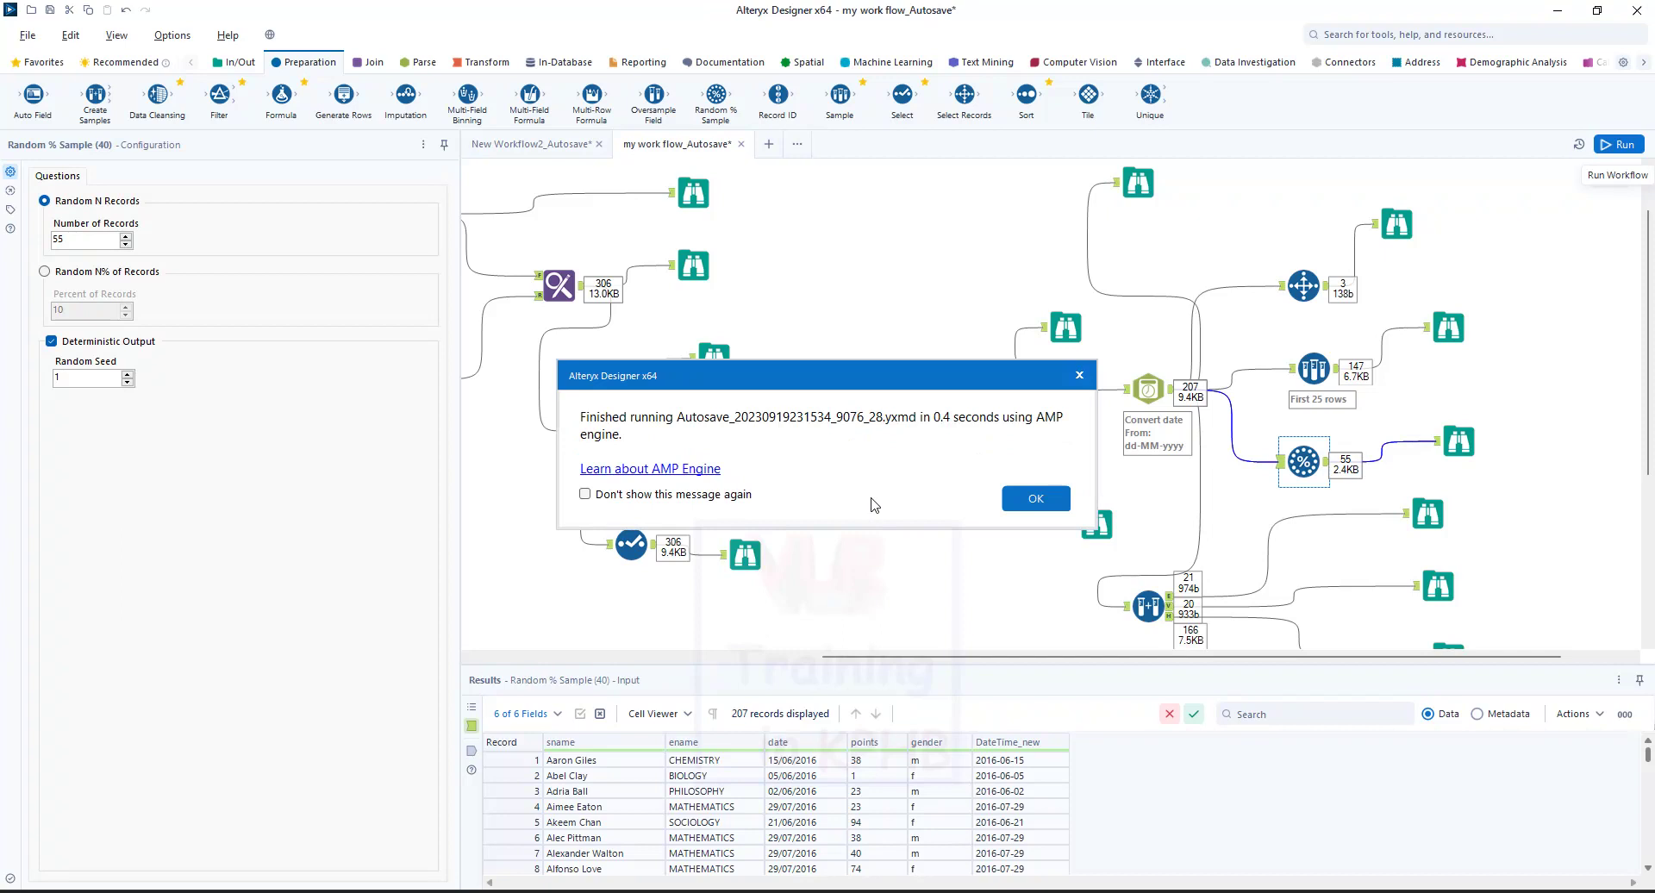
pyautogui.click(1042, 498)
# Step: Compare the deterministic sample's records in its Browse output across repeated workflow runs
pyautogui.scroll(-11, 603, 823)
pyautogui.scroll(-9, 640, 813)
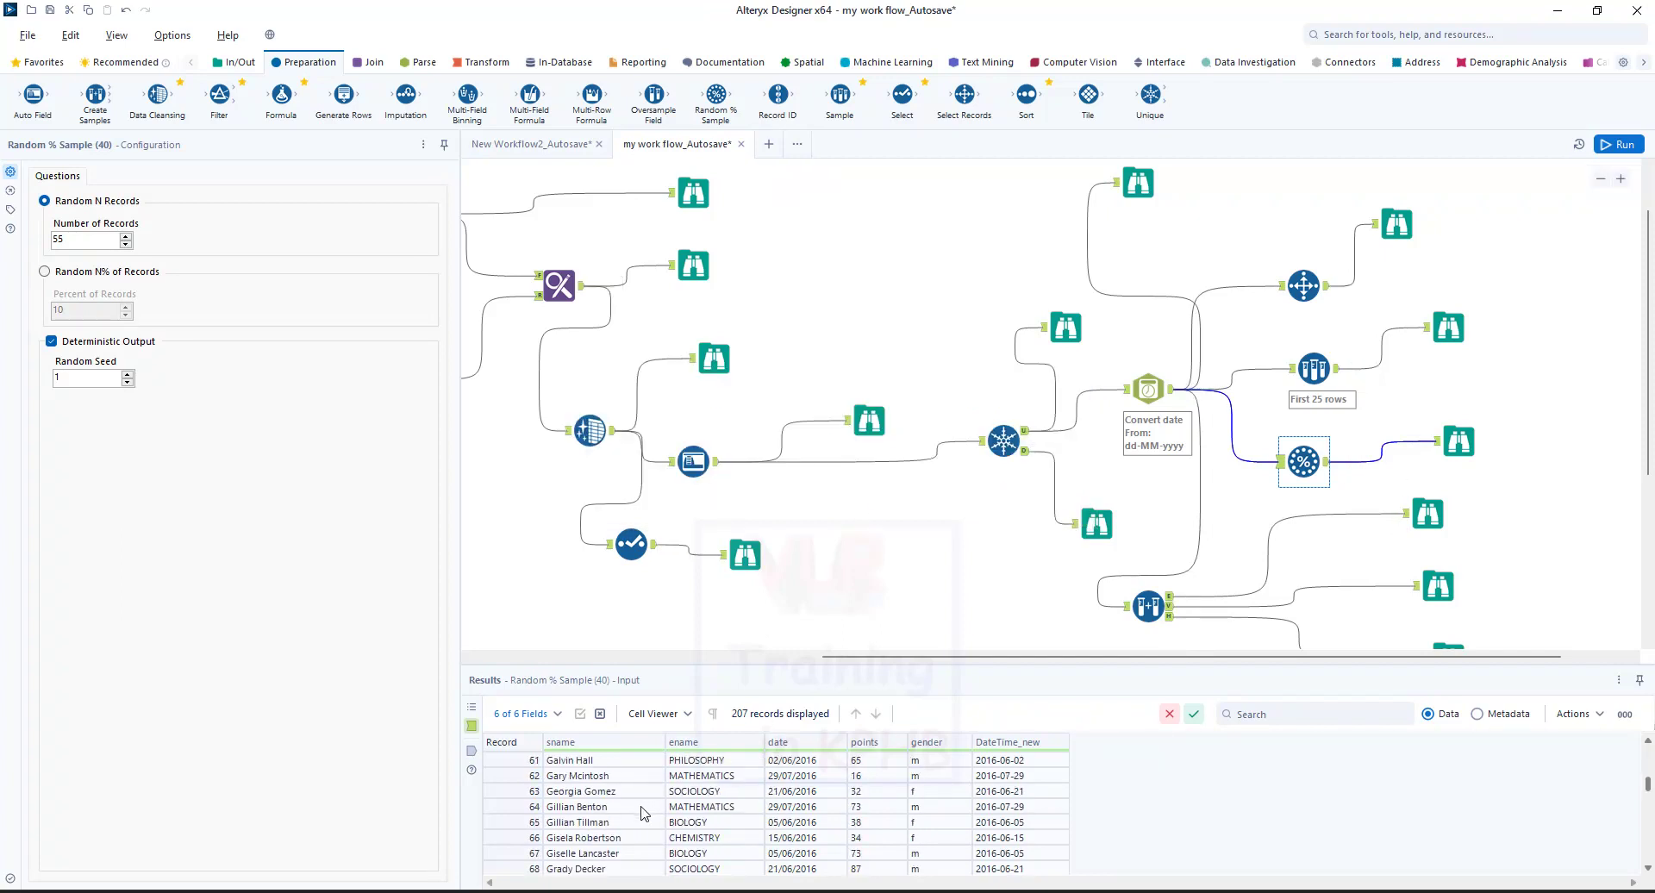
pyautogui.click(1458, 442)
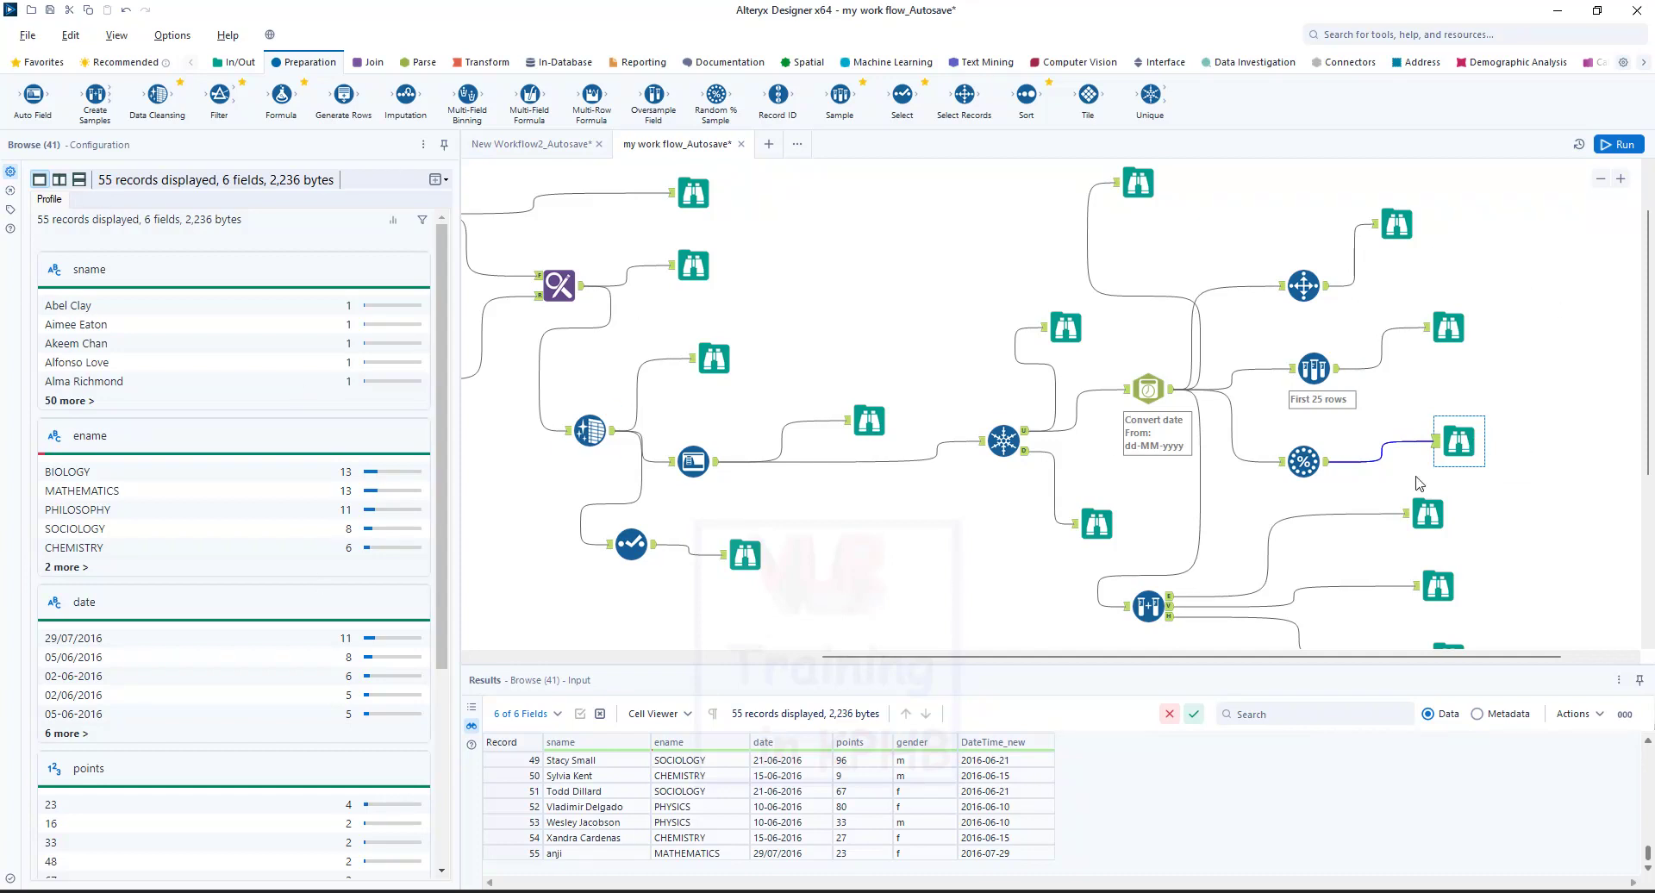
pyautogui.click(1300, 463)
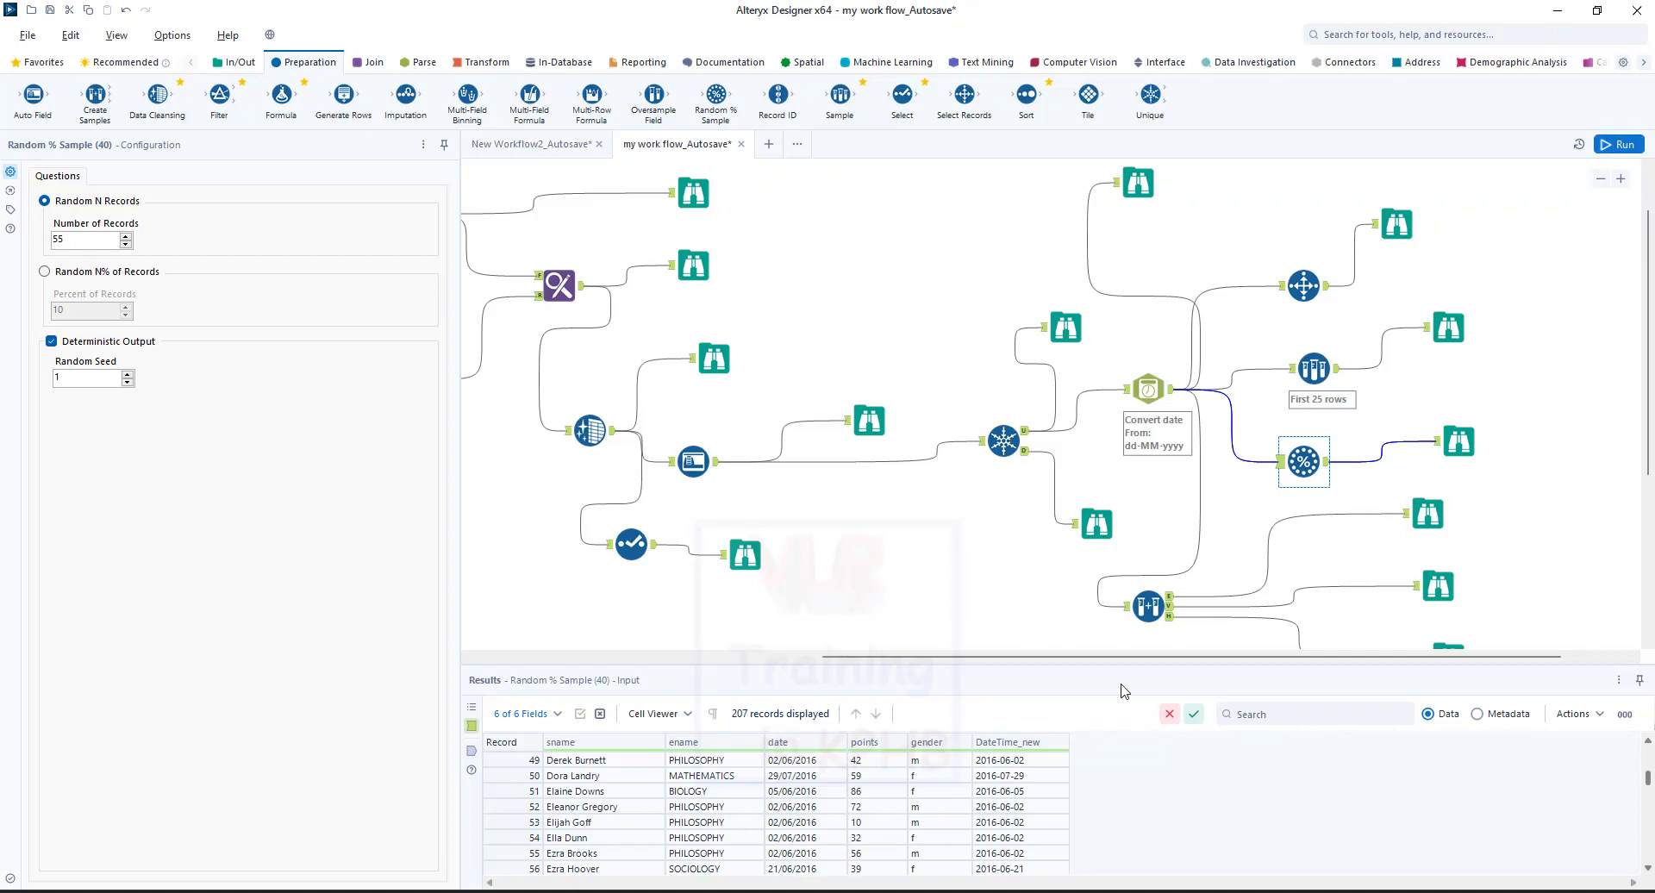
pyautogui.click(1618, 144)
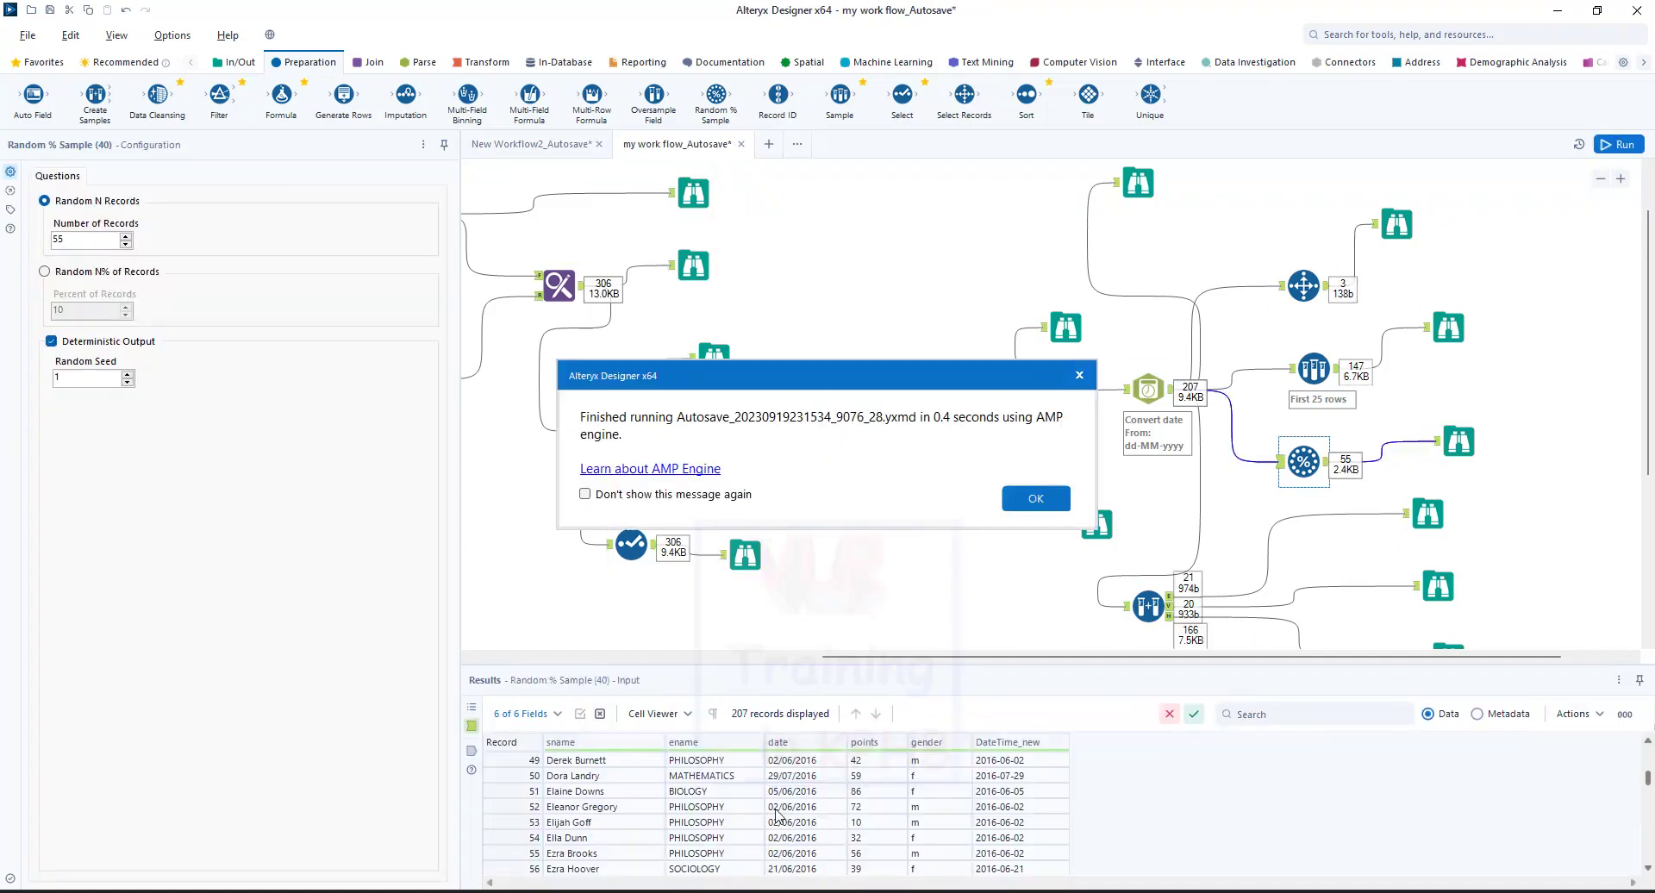
pyautogui.click(1035, 498)
pyautogui.click(1441, 448)
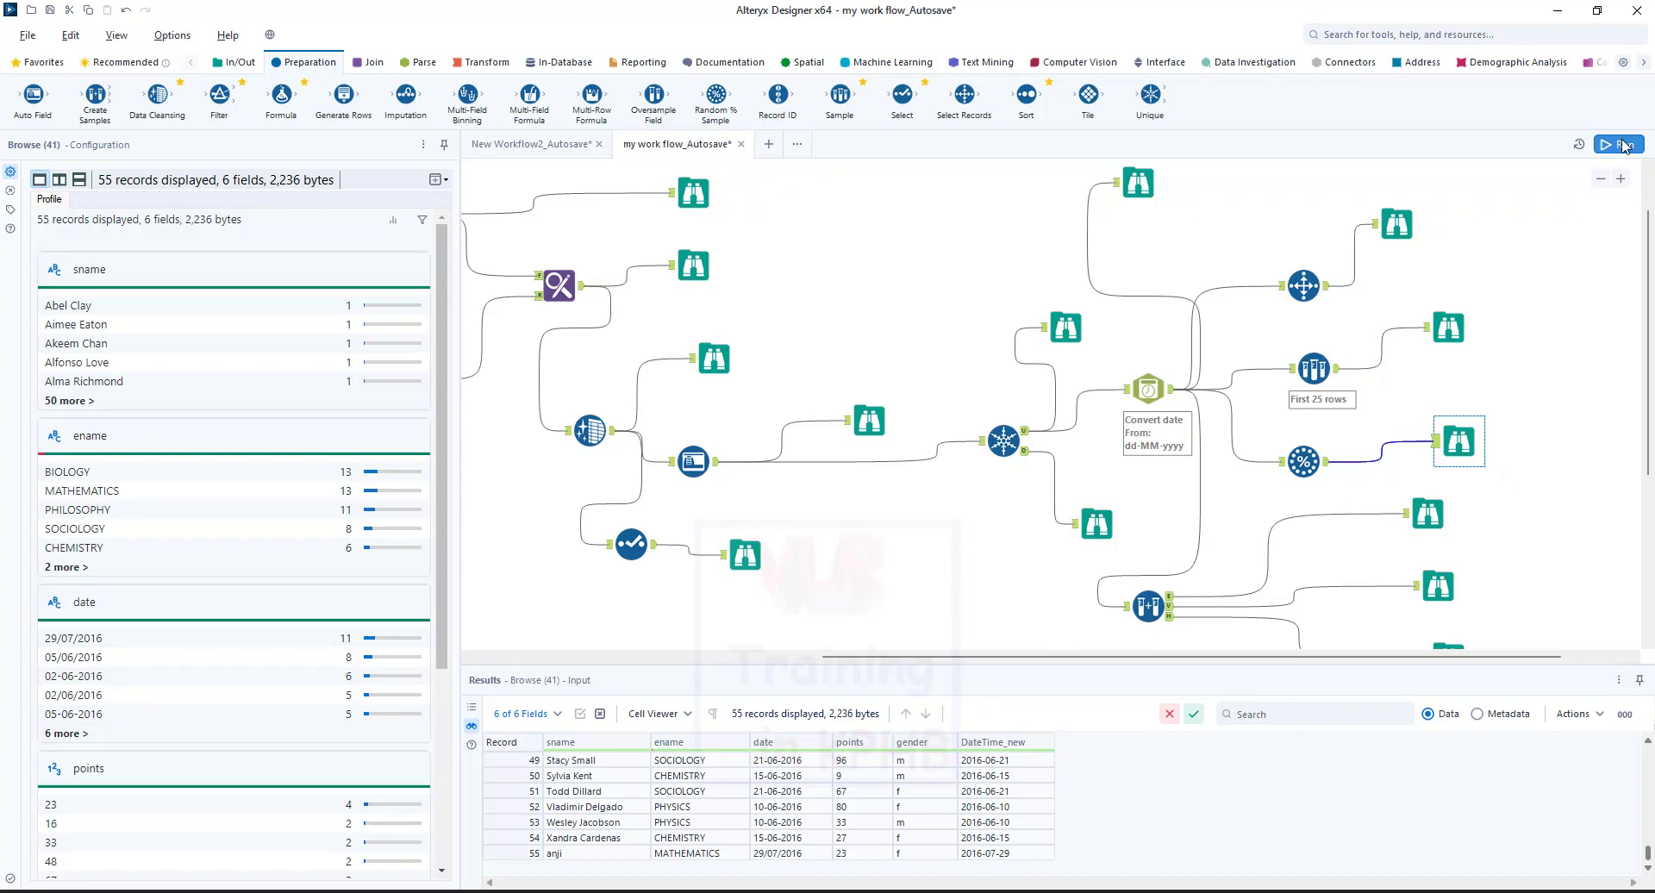
pyautogui.click(1620, 145)
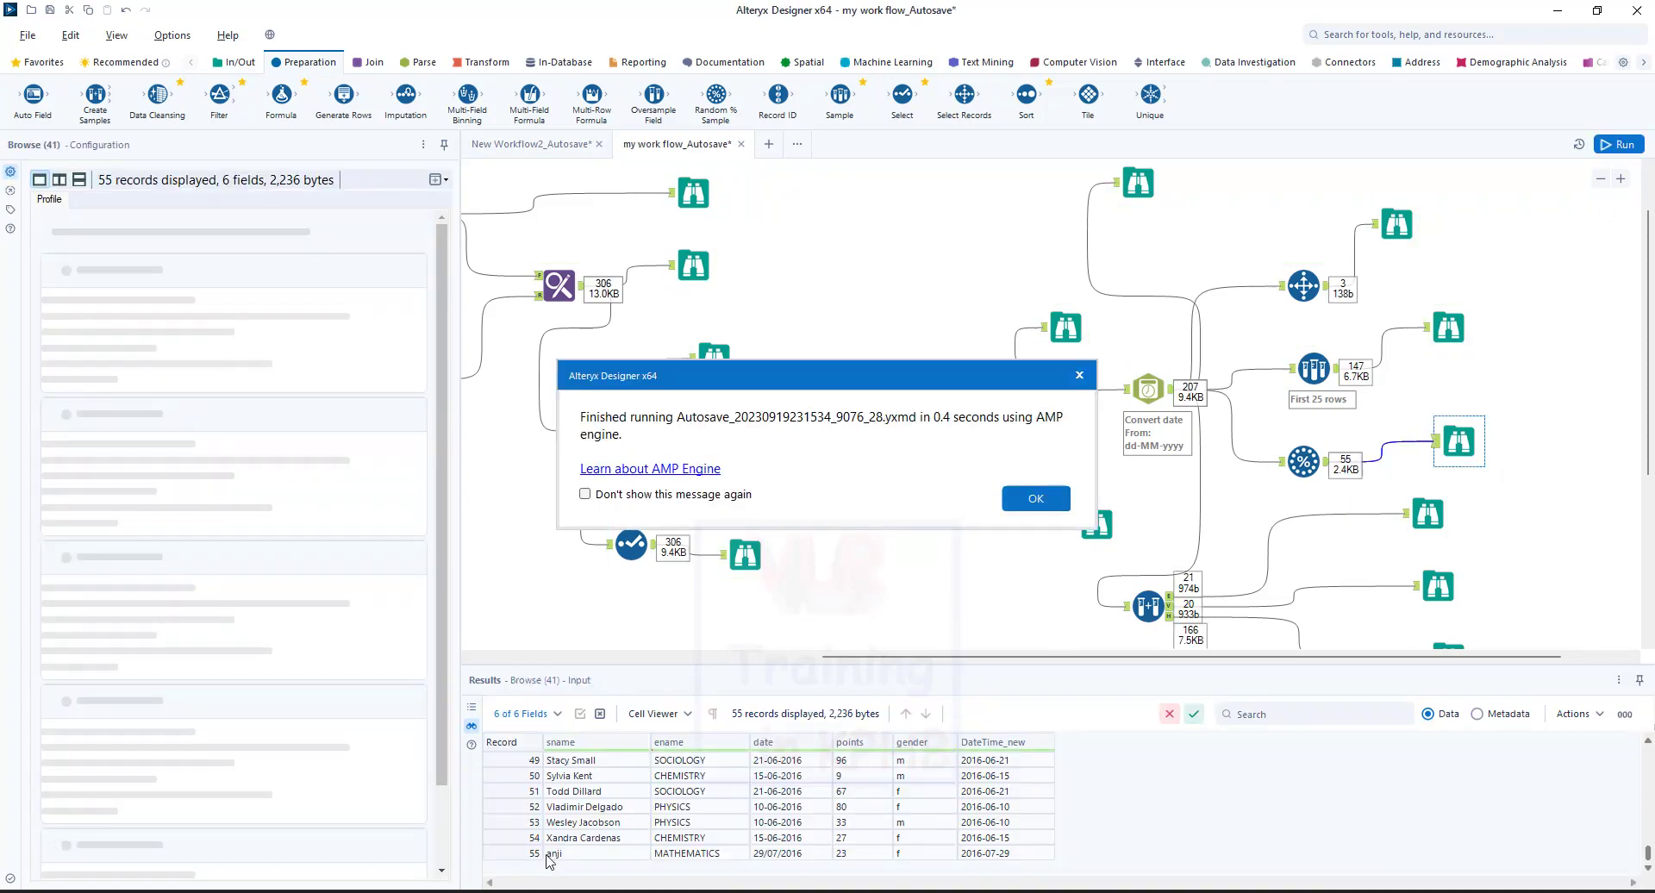
pyautogui.press('Return')
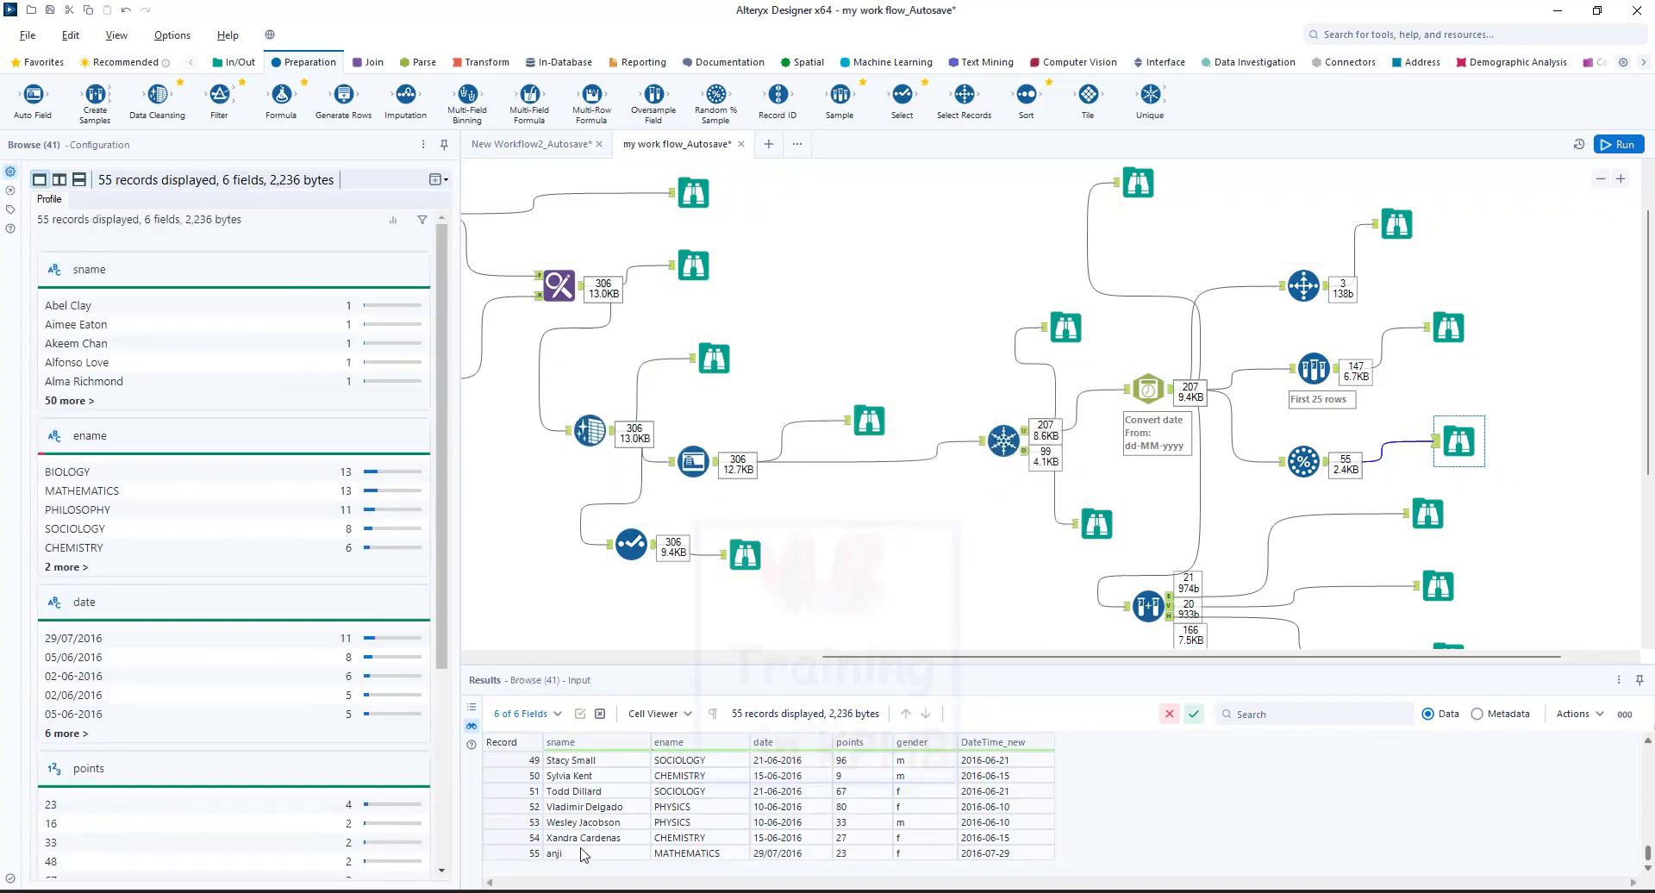
# Step: Disable Deterministic Output, switch the Random % Sample tool to Random N% of Records at 20 percent, and run the workflow
pyautogui.click(1303, 461)
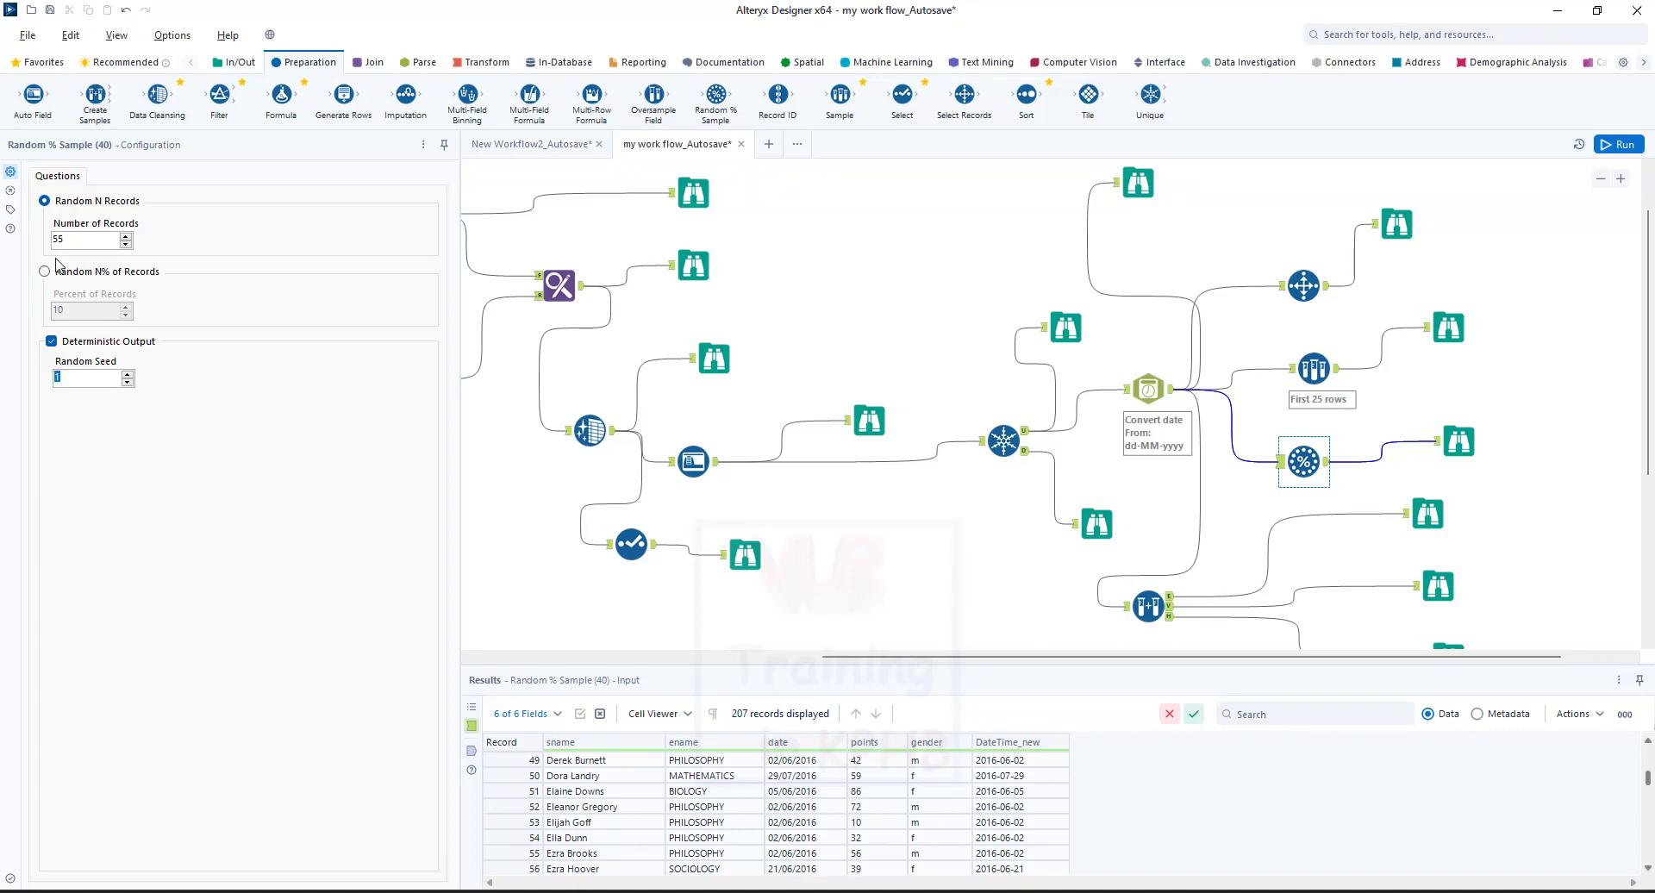
pyautogui.click(52, 344)
pyautogui.click(45, 272)
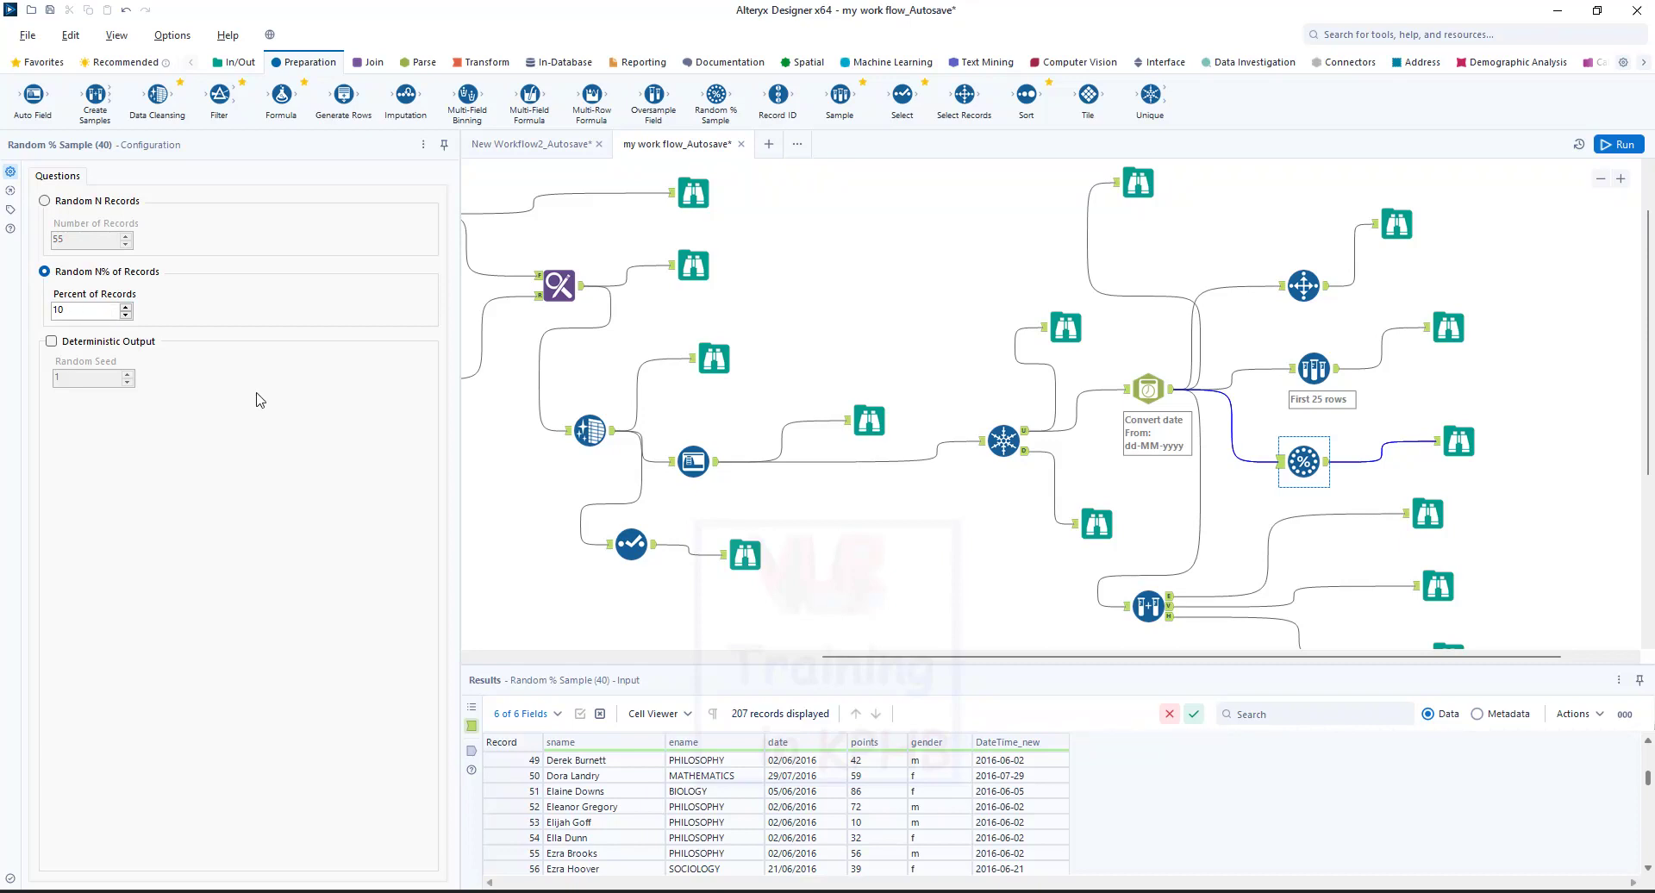
pyautogui.moveTo(79, 308); pyautogui.dragTo(49, 308)
pyautogui.write('20')
pyautogui.click(1614, 151)
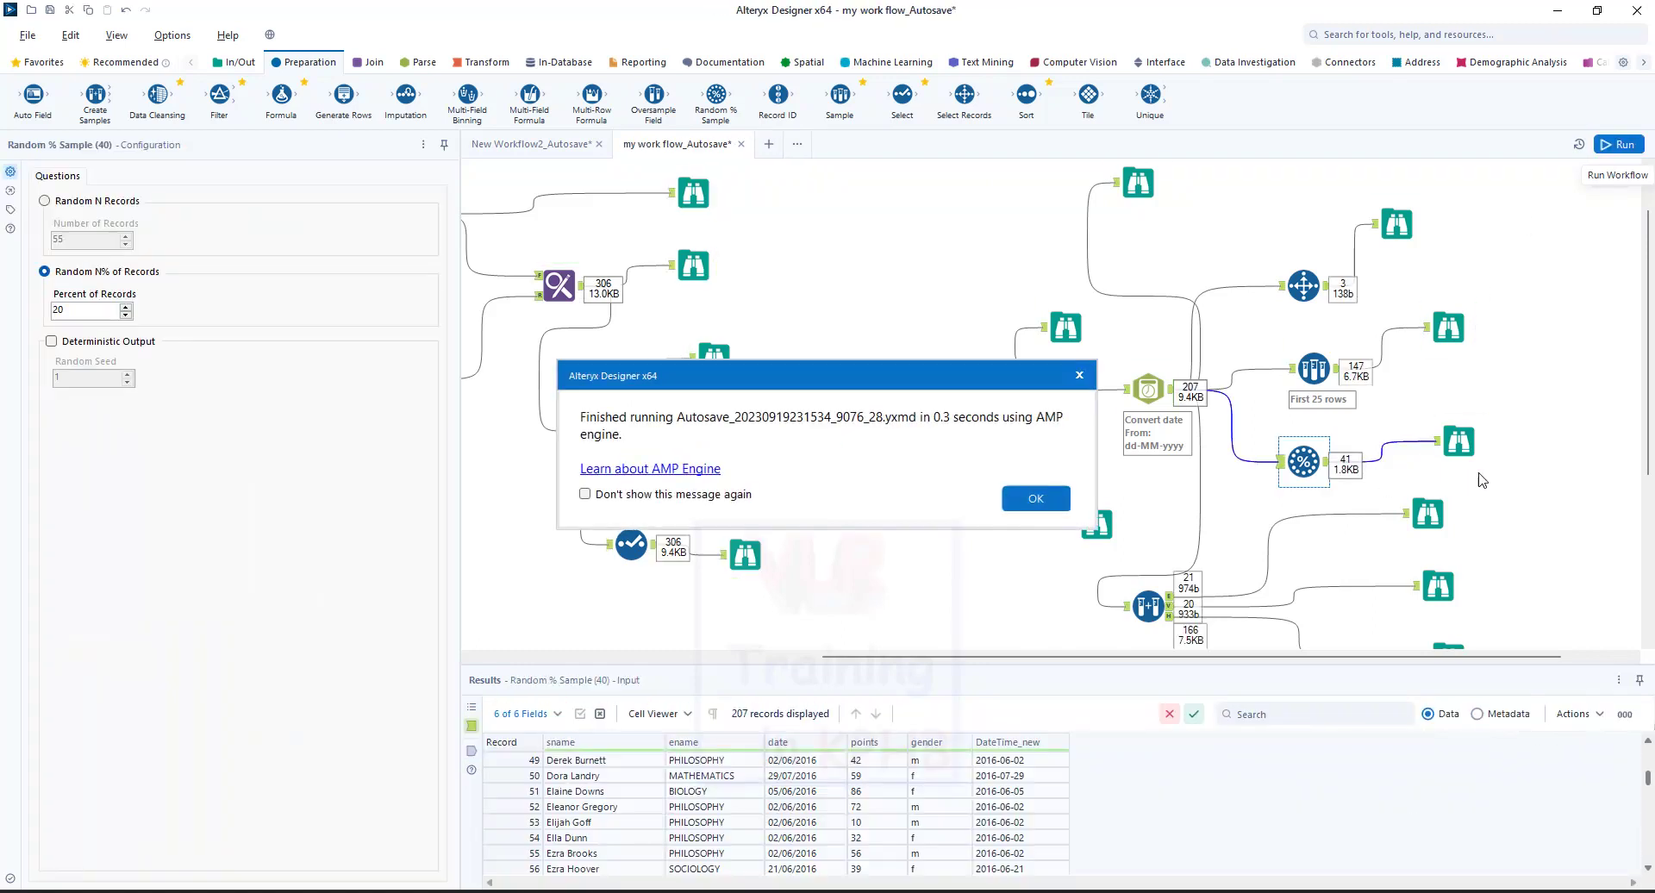
pyautogui.click(1039, 500)
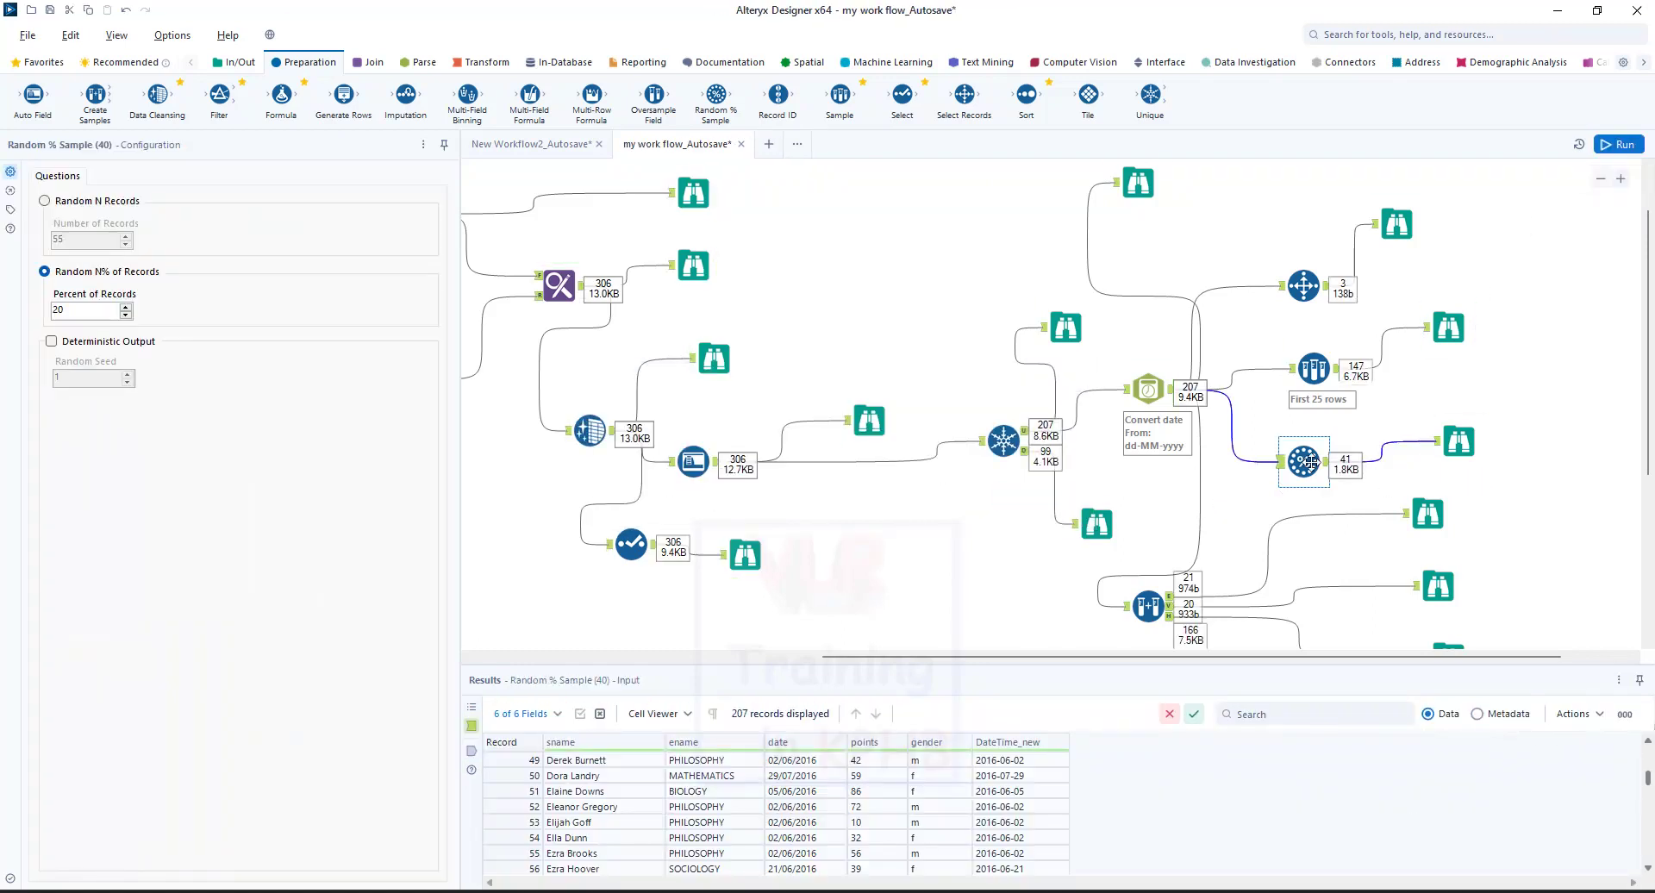
# Step: Review the 20 percent sample in its Browse output and rerun the workflow to compare the records
pyautogui.click(1459, 441)
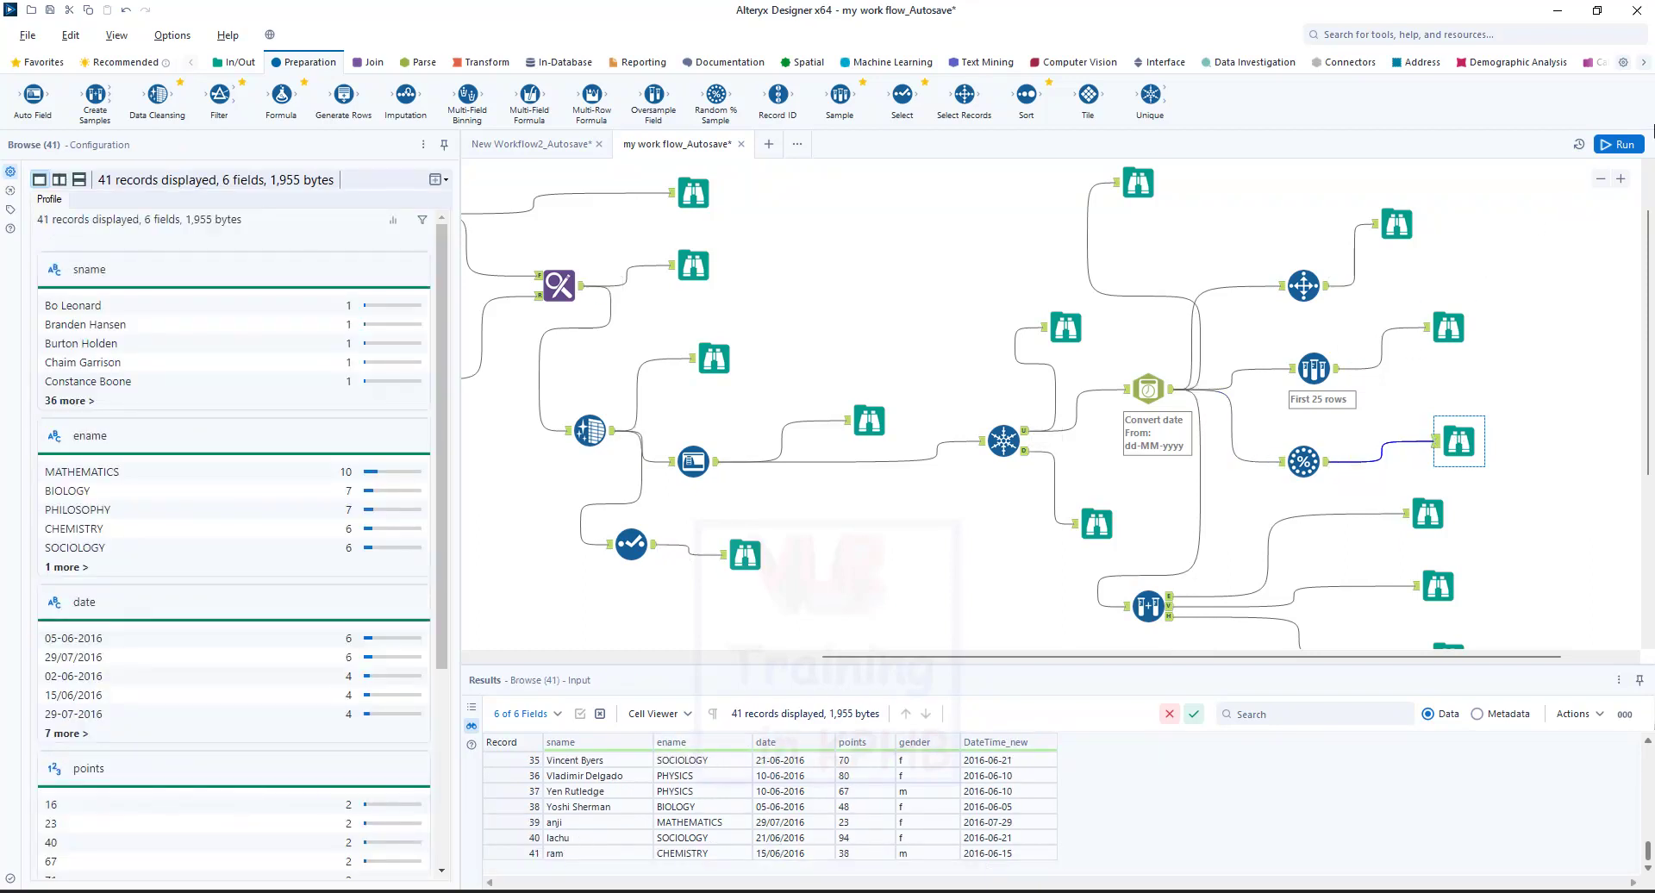
pyautogui.click(1621, 144)
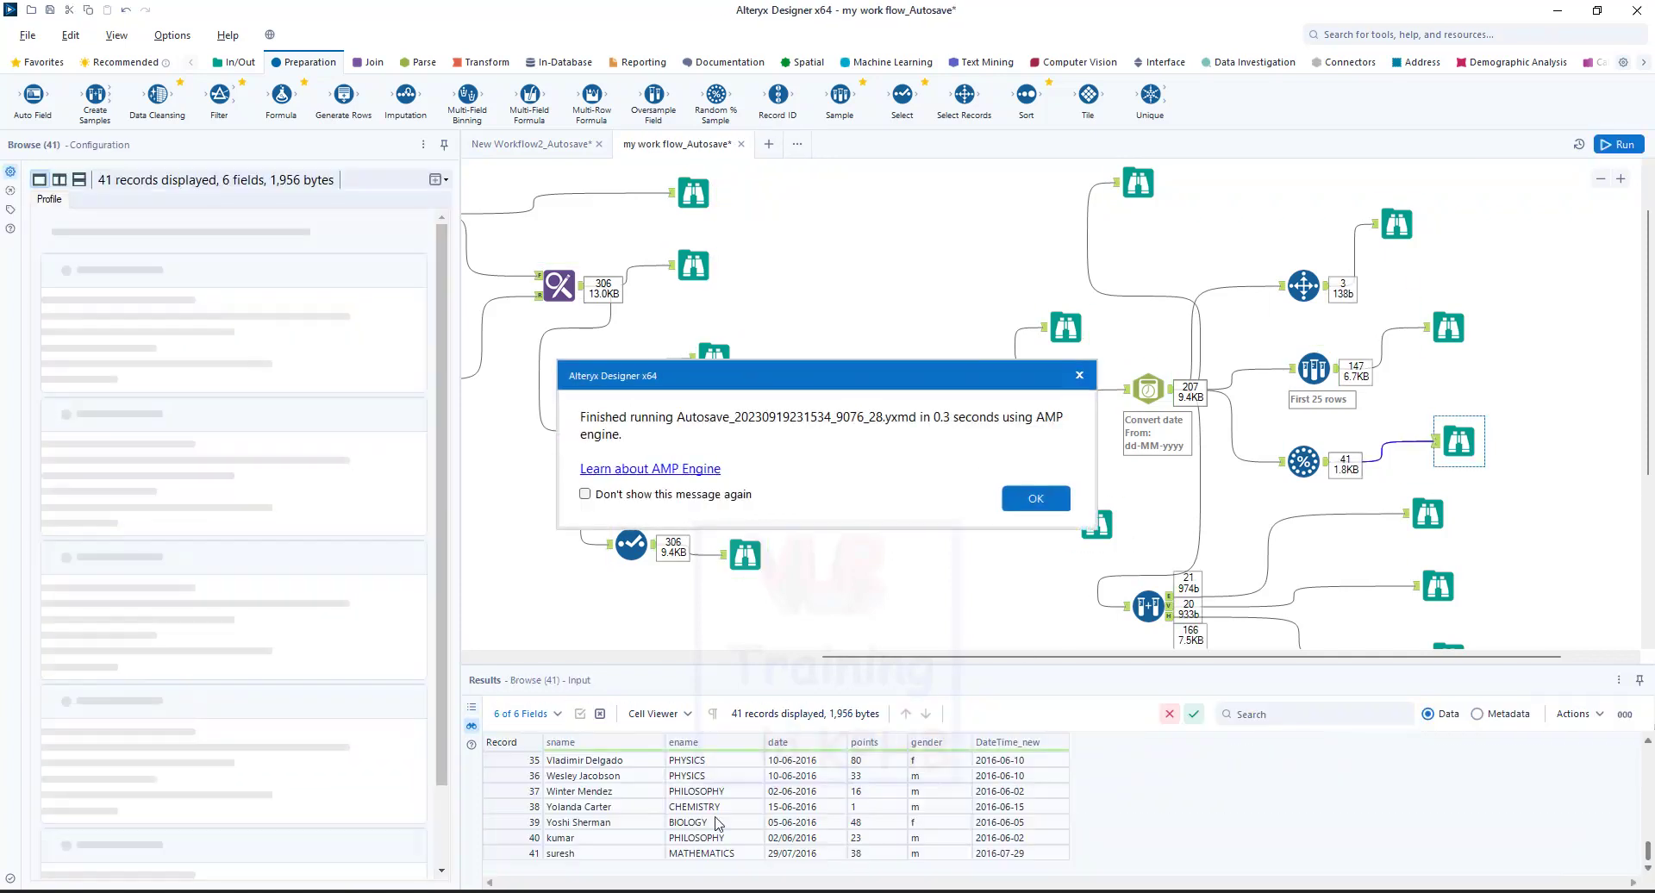
pyautogui.click(1035, 498)
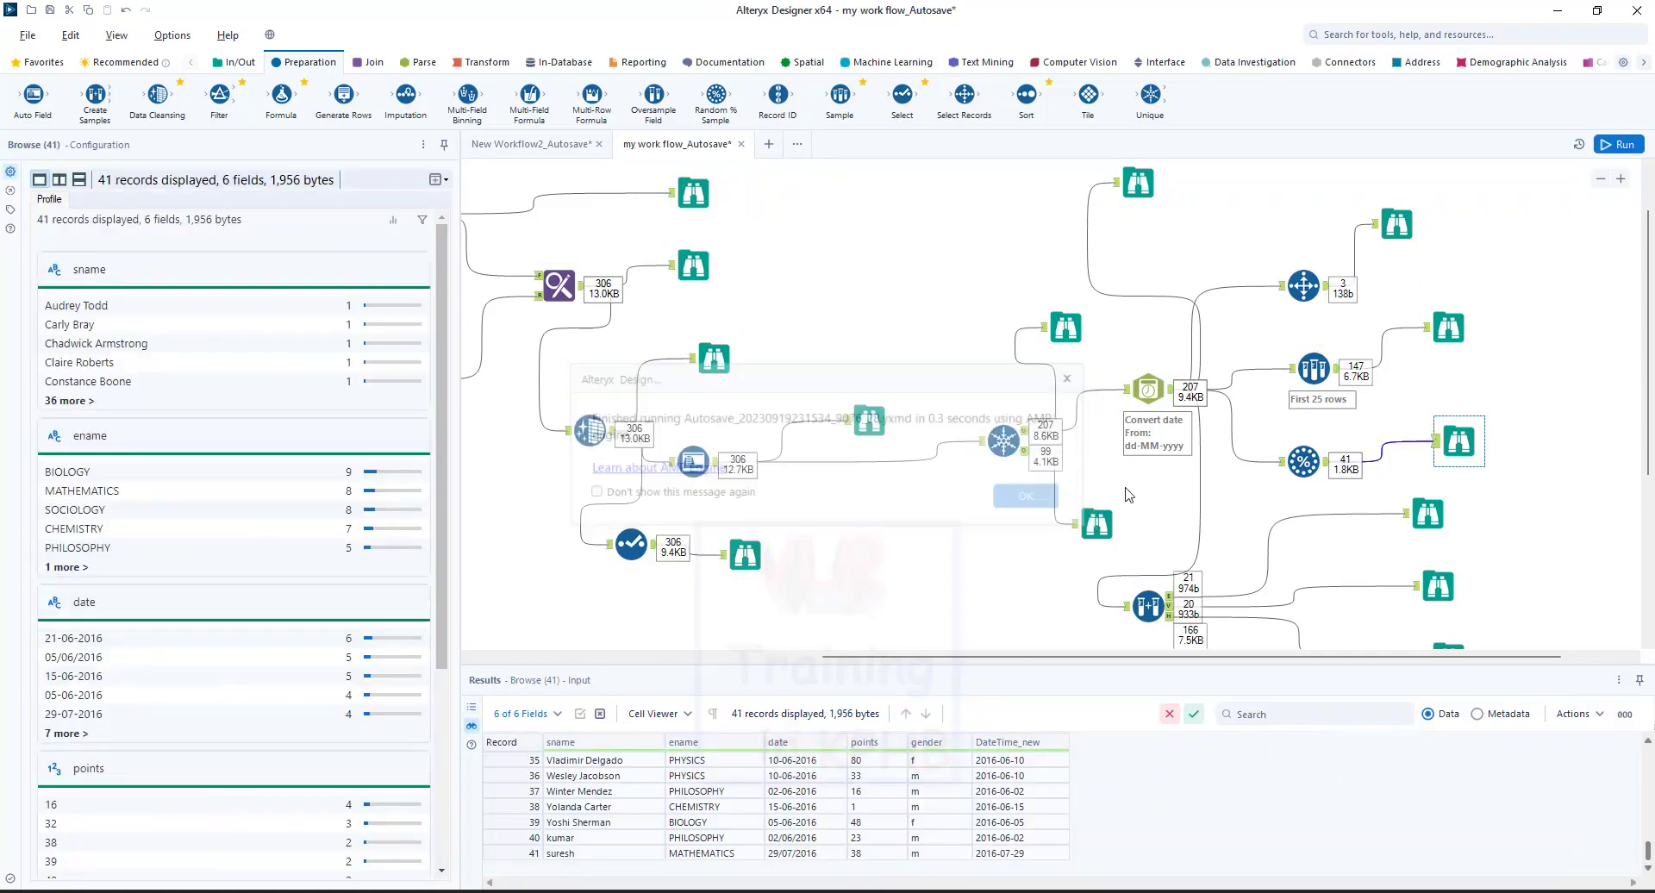
pyautogui.click(1629, 146)
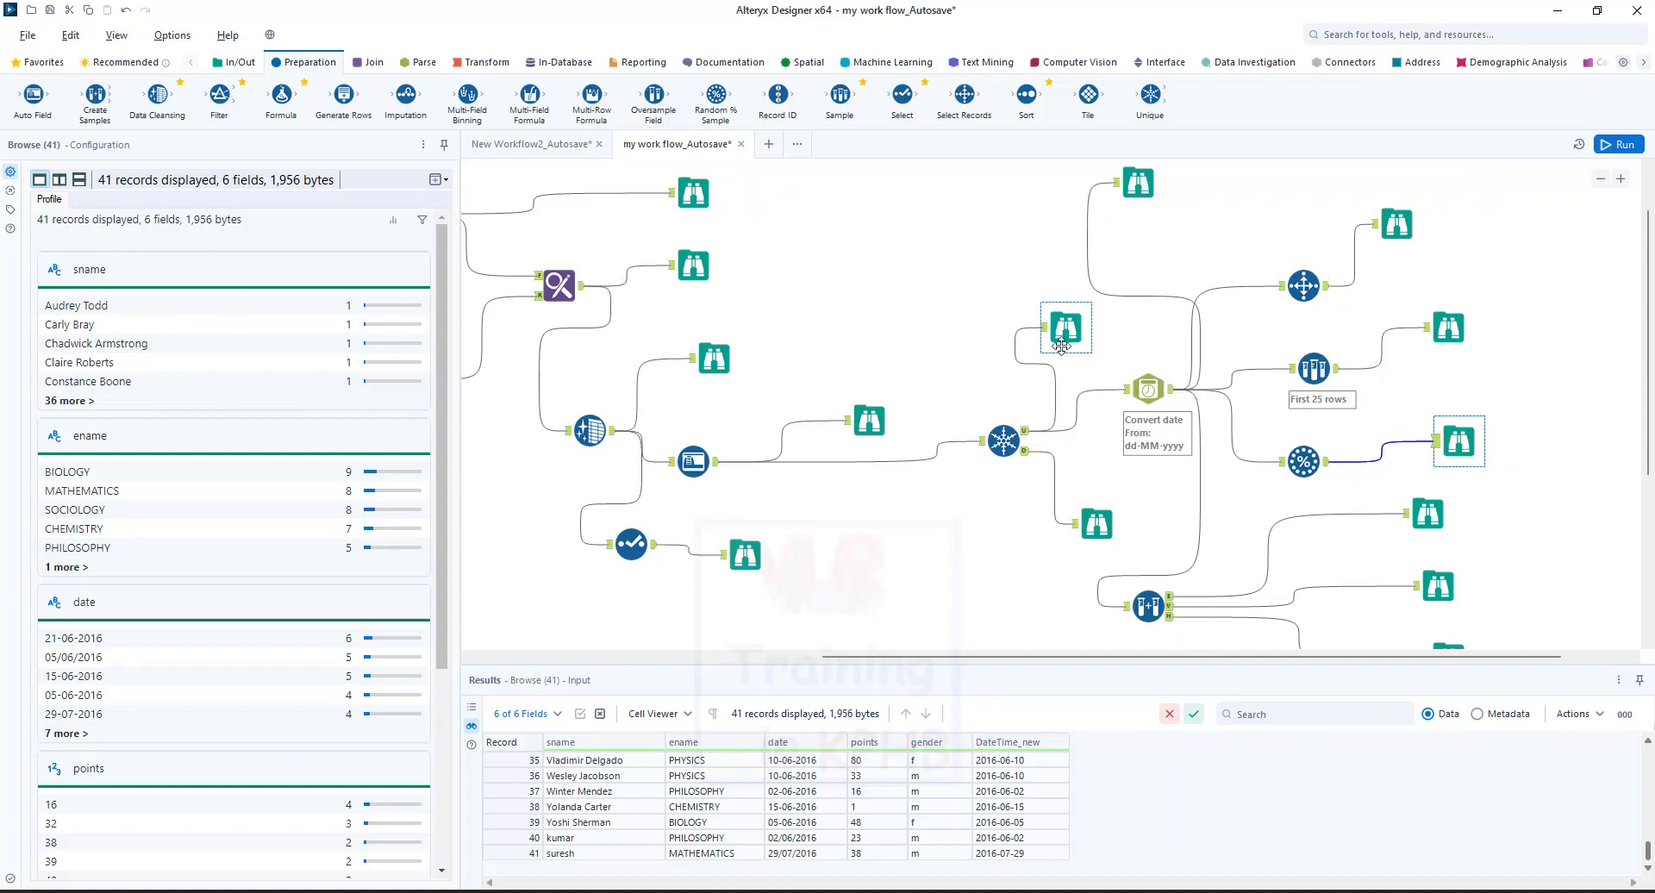
# Step: Enable Deterministic Output for the 20 percent sample in the Random % Sample tool
pyautogui.click(1297, 455)
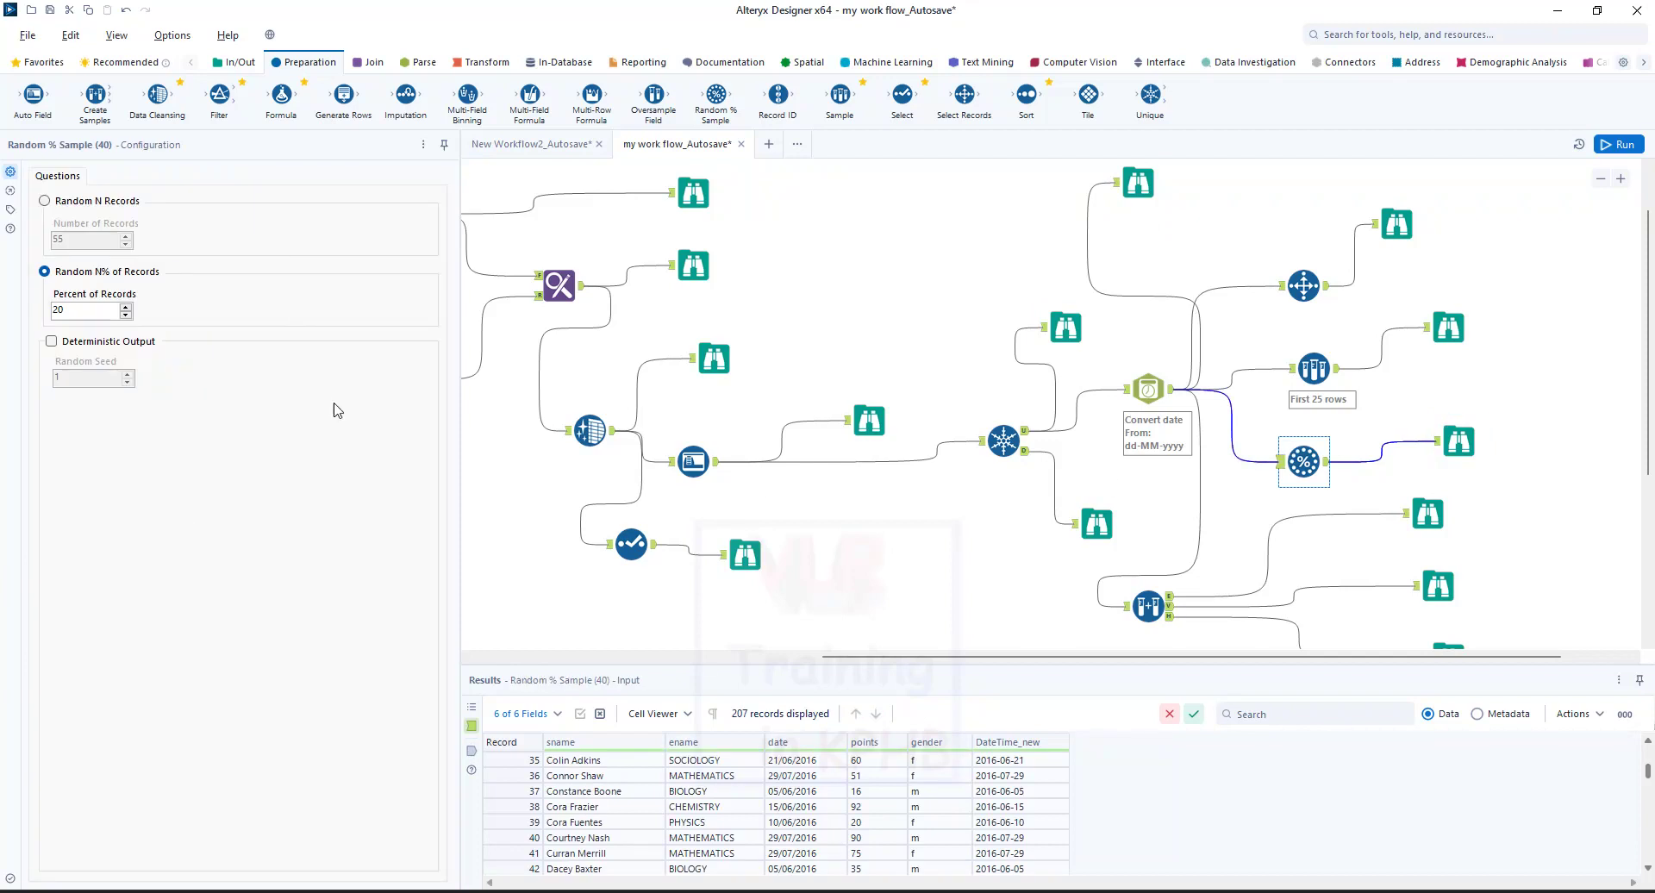
pyautogui.click(52, 343)
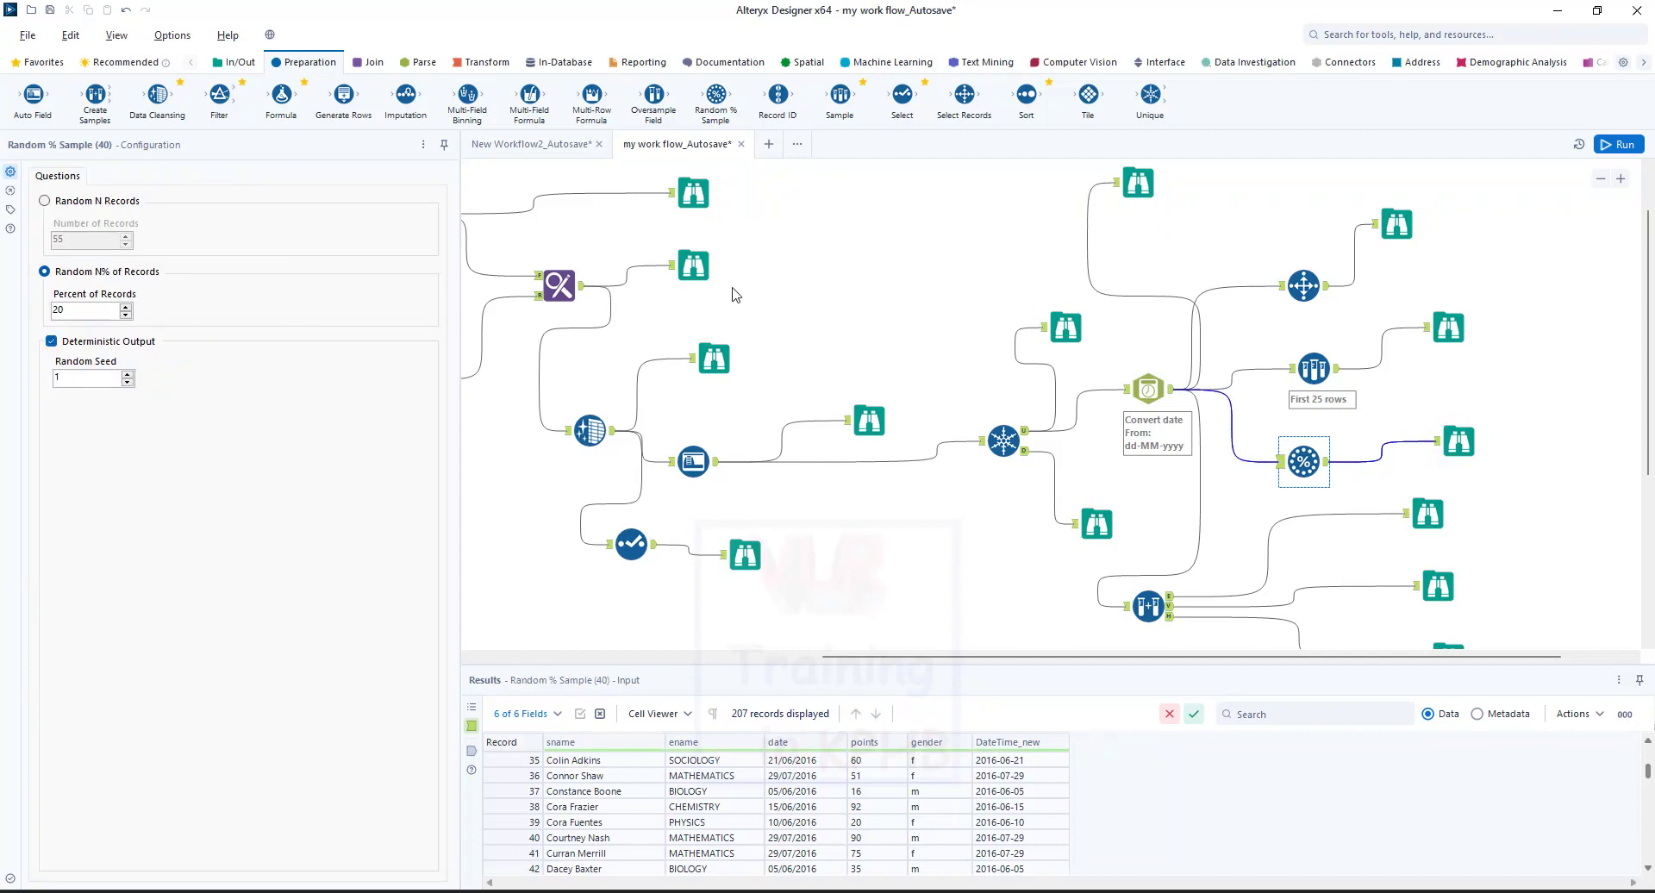
# Step: Set the Create Samples tool's estimation and validation sample percentages to 30 each and run the workflow
pyautogui.scroll(-1, 1112, 368)
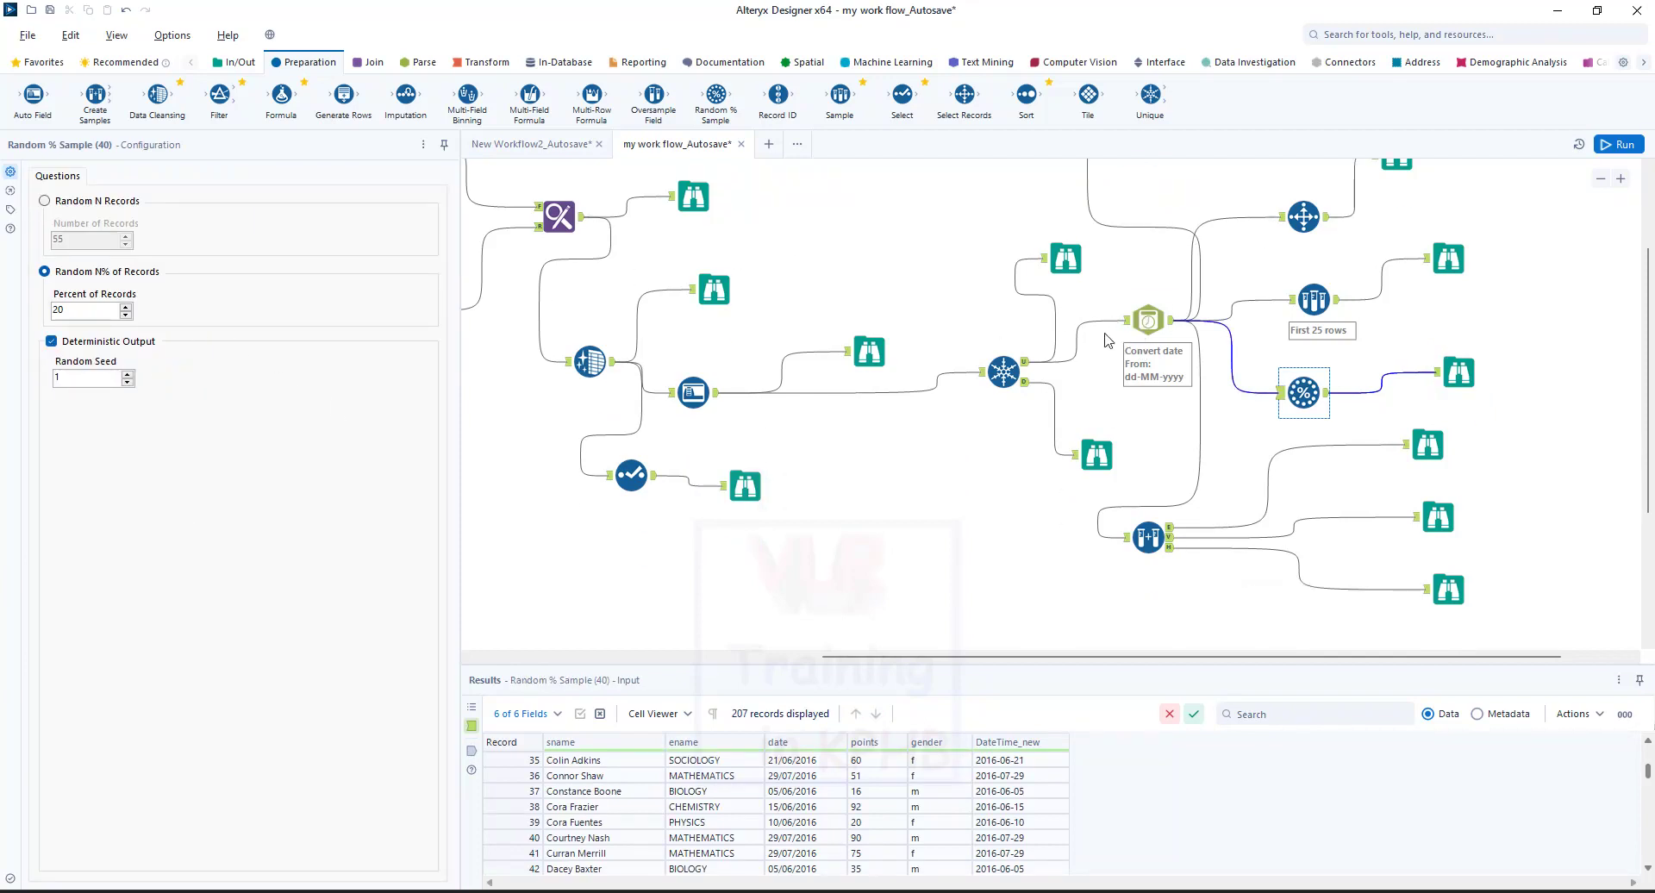
pyautogui.click(1140, 547)
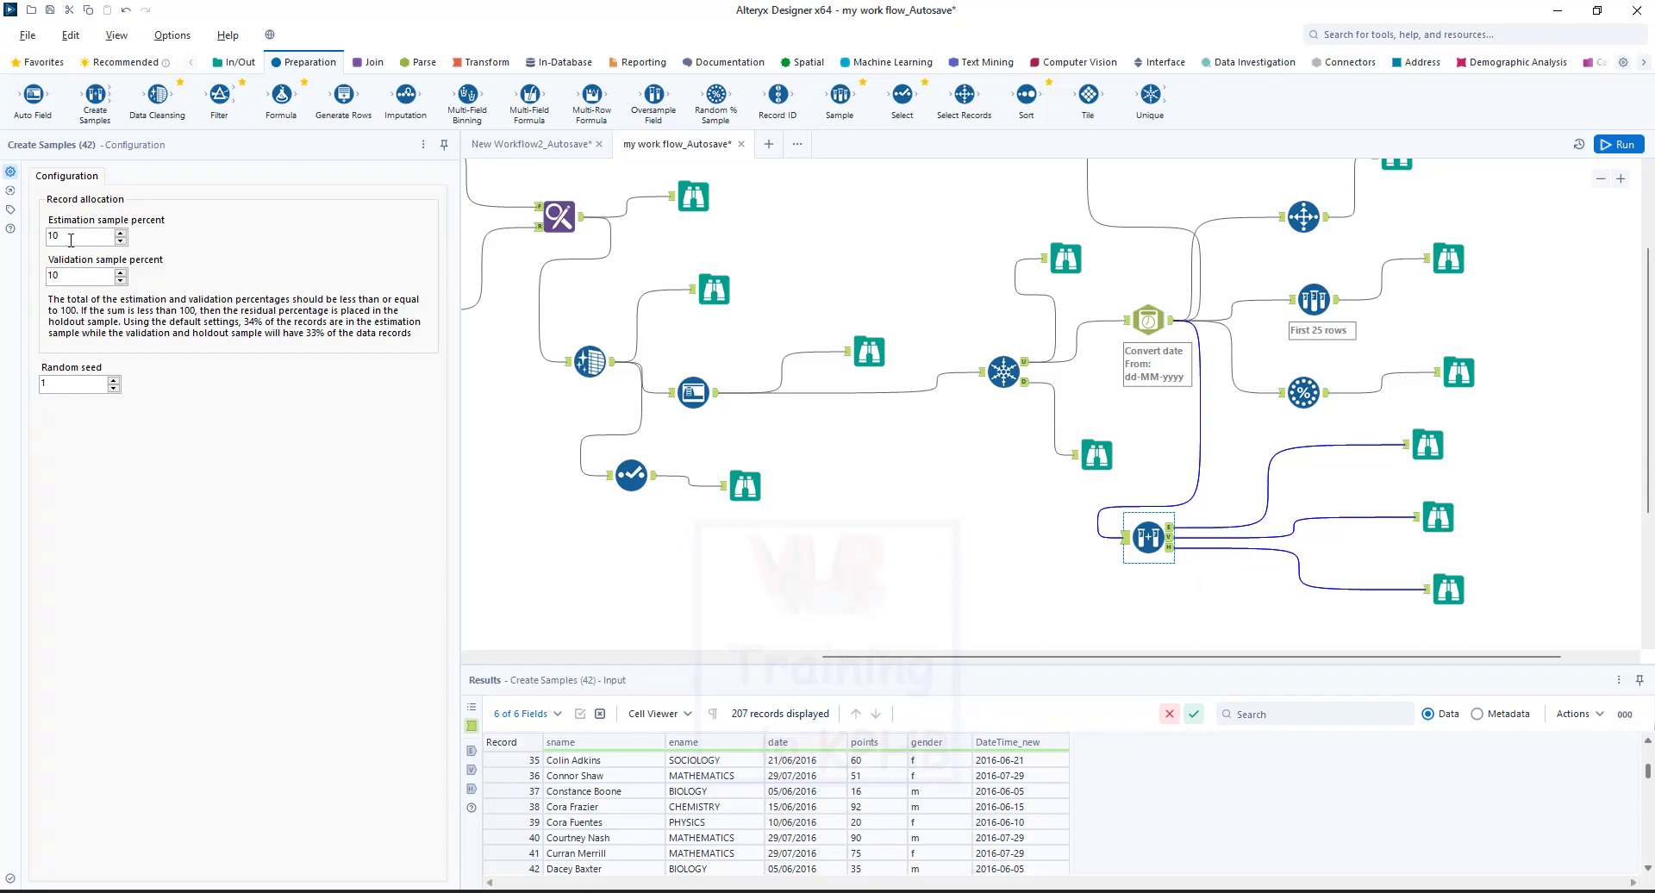
pyautogui.write('3')
pyautogui.doubleClick(84, 274)
pyautogui.write('3')
pyautogui.press('Tab')
pyautogui.click(1617, 148)
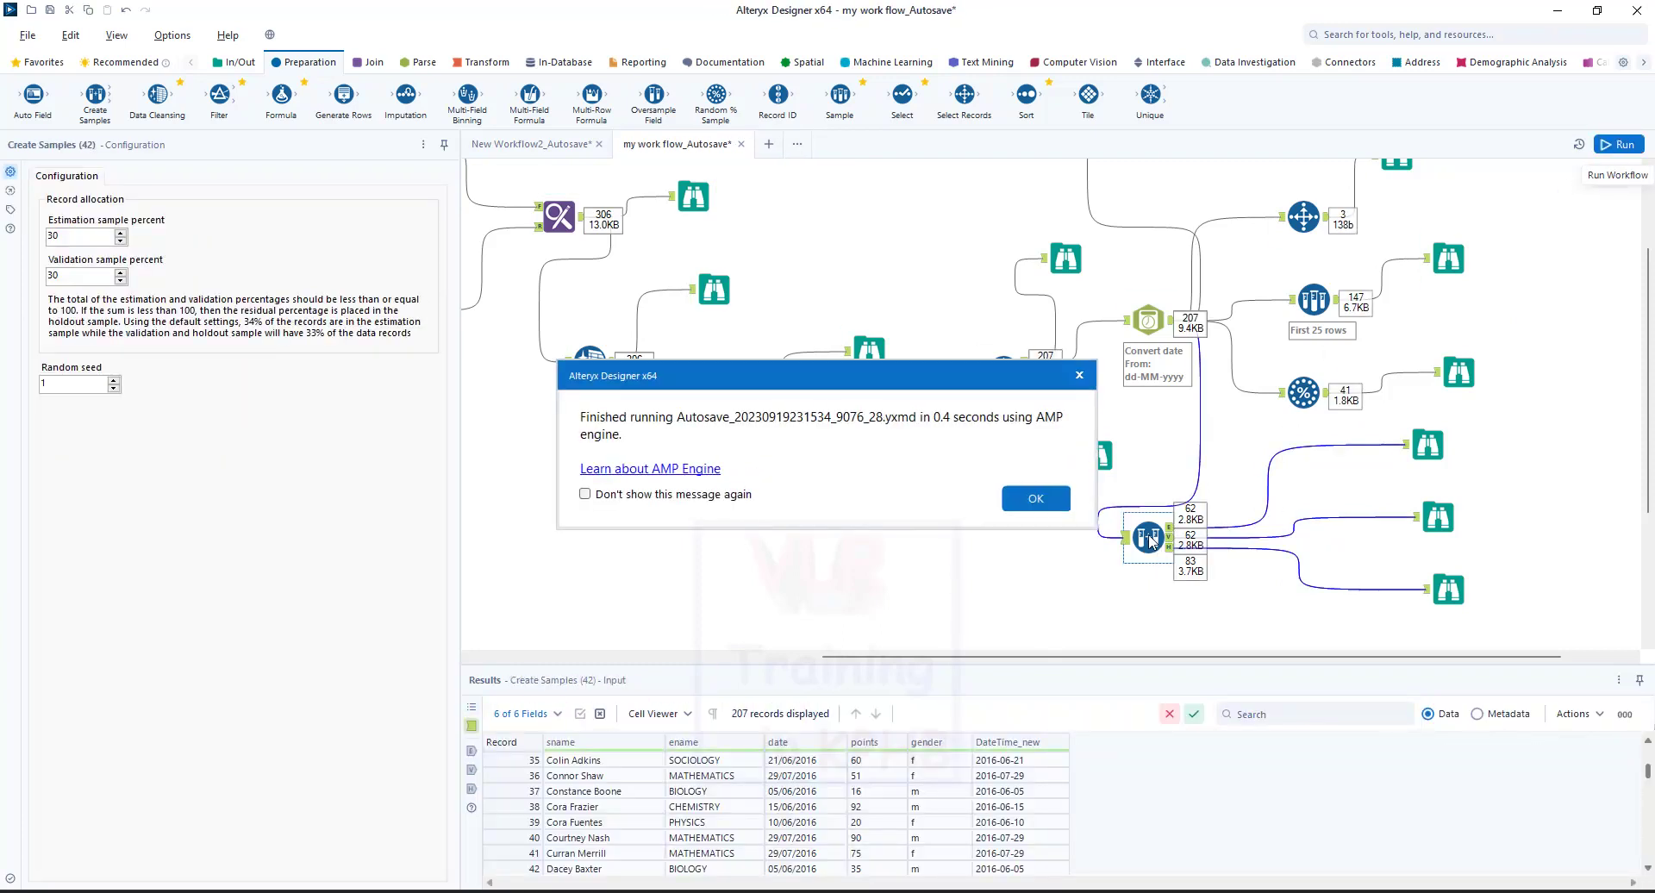
pyautogui.click(1039, 502)
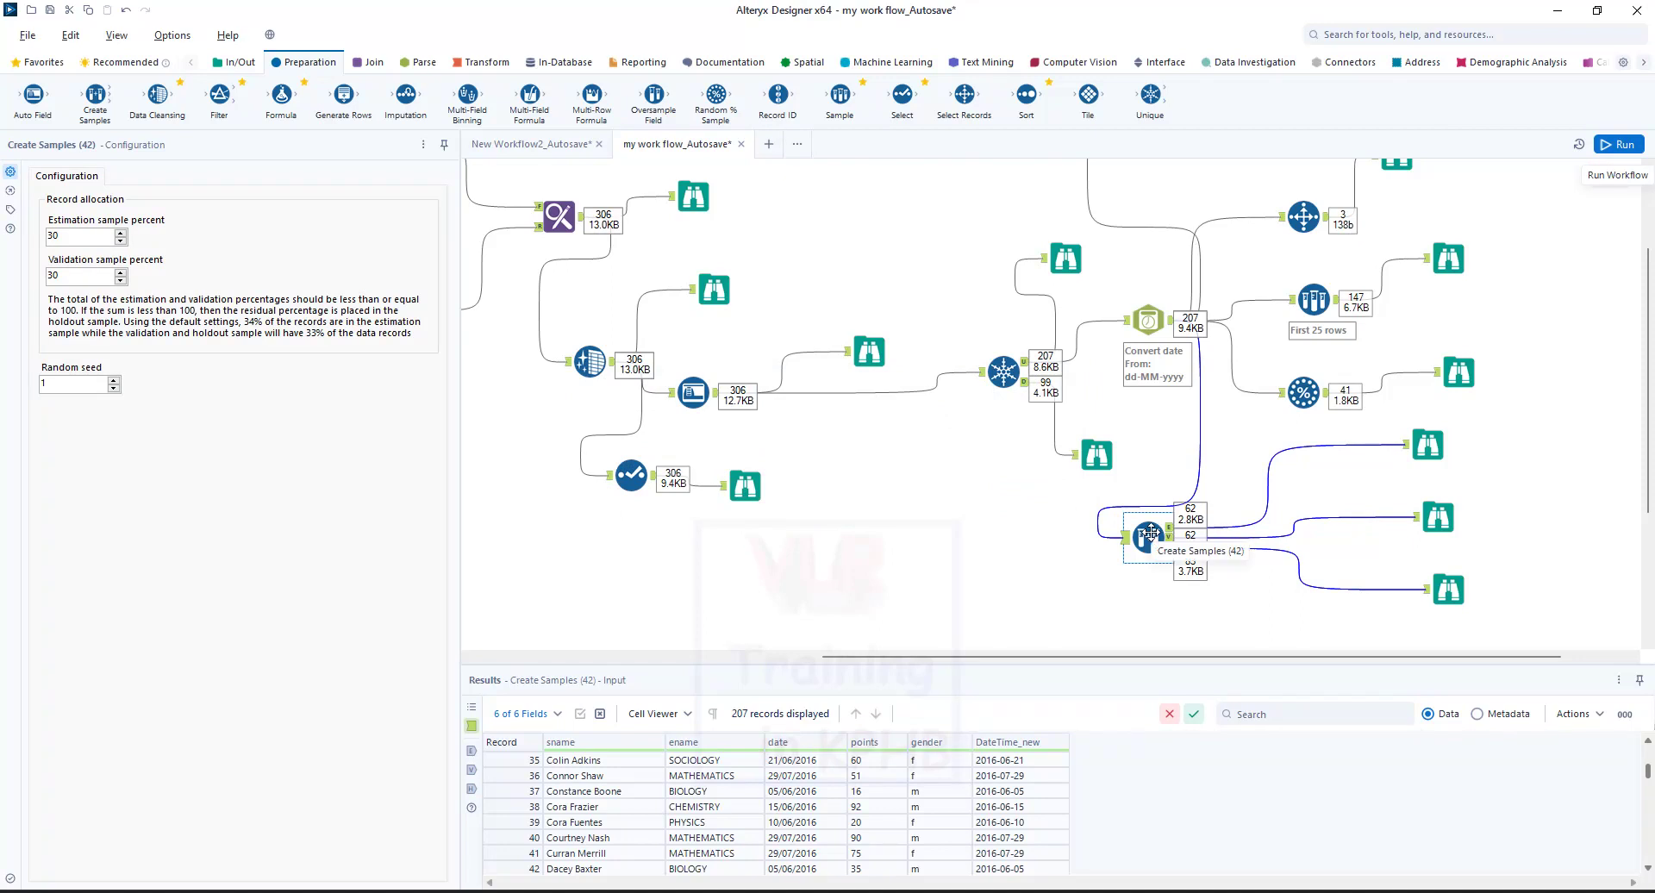
# Step: Inspect the estimation, validation and holdout samples in the three Browse outputs of the Create Samples tool
pyautogui.click(1429, 444)
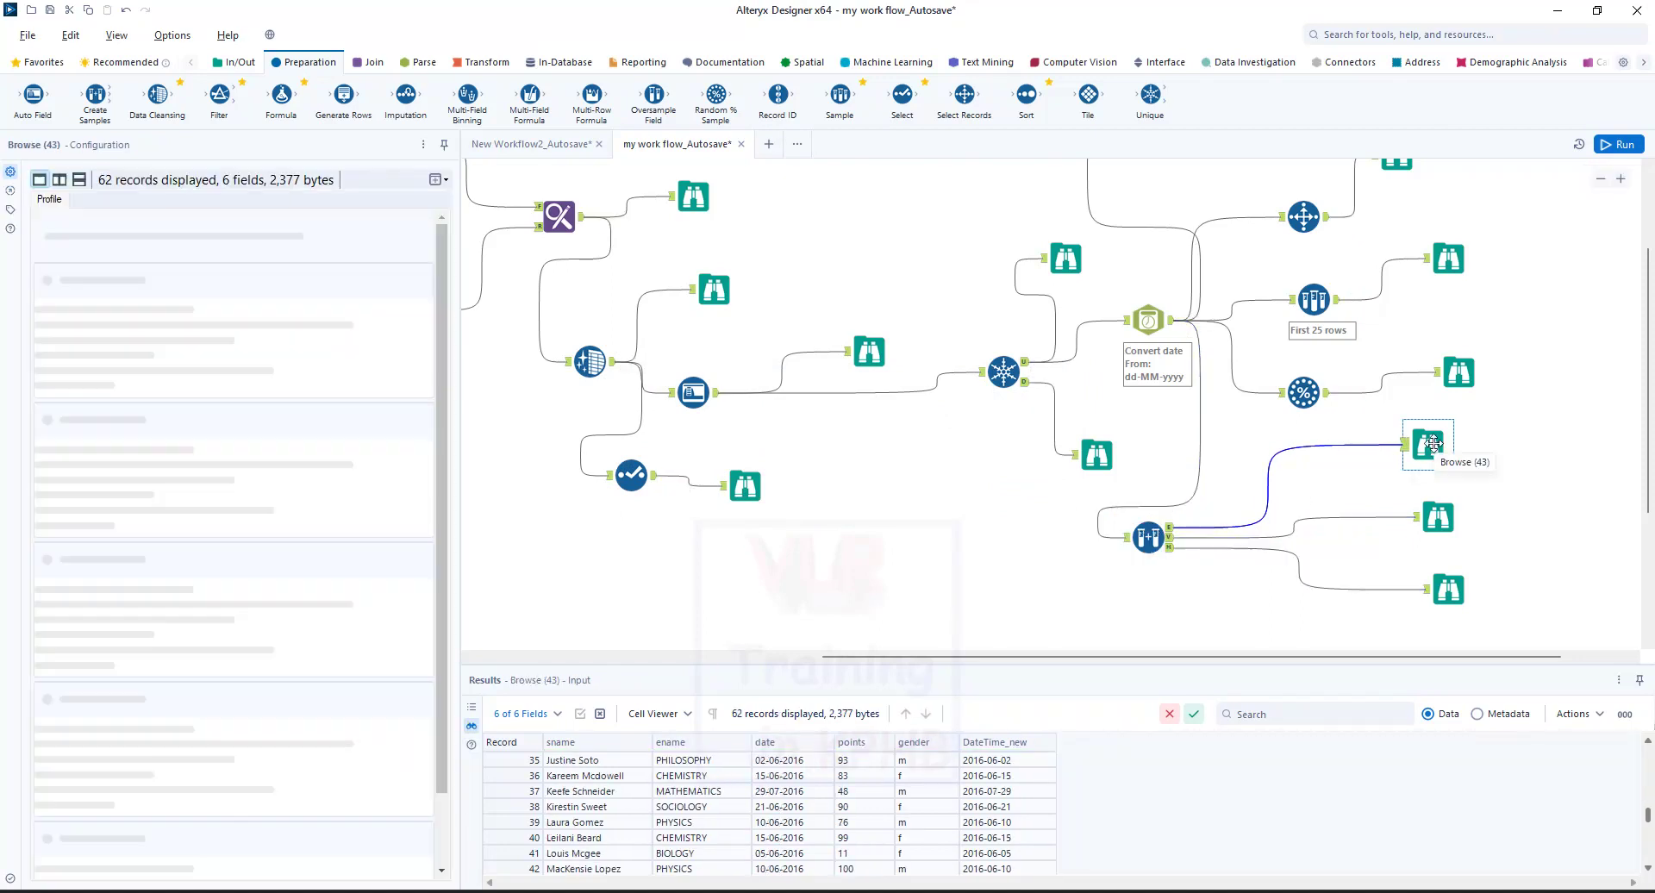
pyautogui.click(1435, 517)
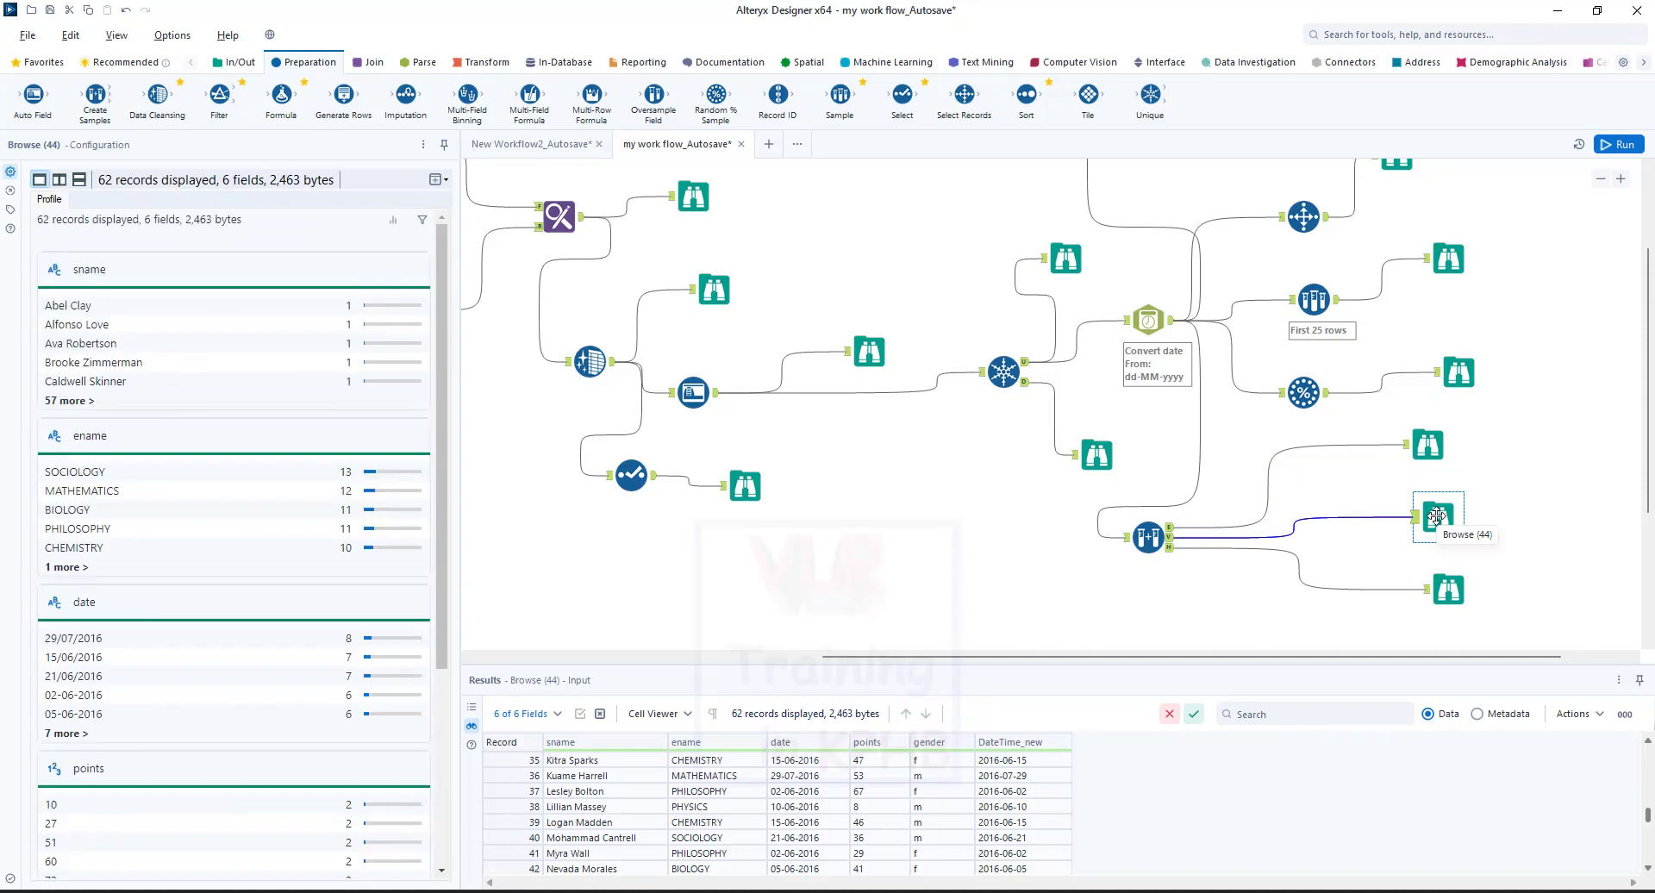
pyautogui.click(1447, 589)
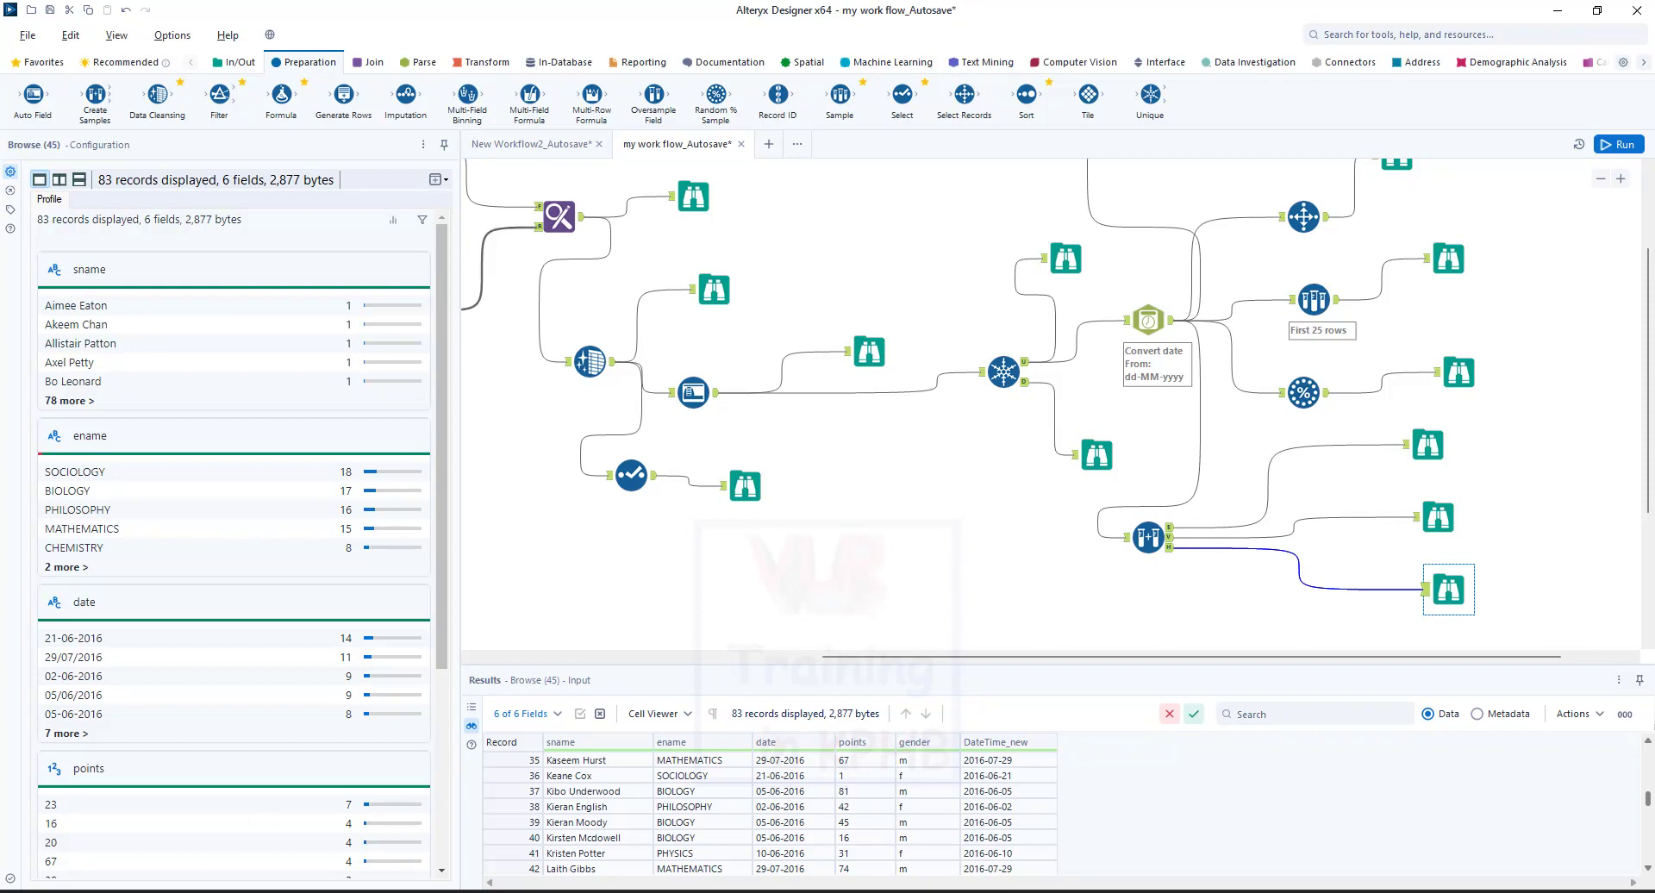
# Step: Switch to the Alteryx help page in the browser, read the Create Samples configuration and output sections, and return to Alteryx Designer
pyautogui.hotkey('alt', 'Tab')
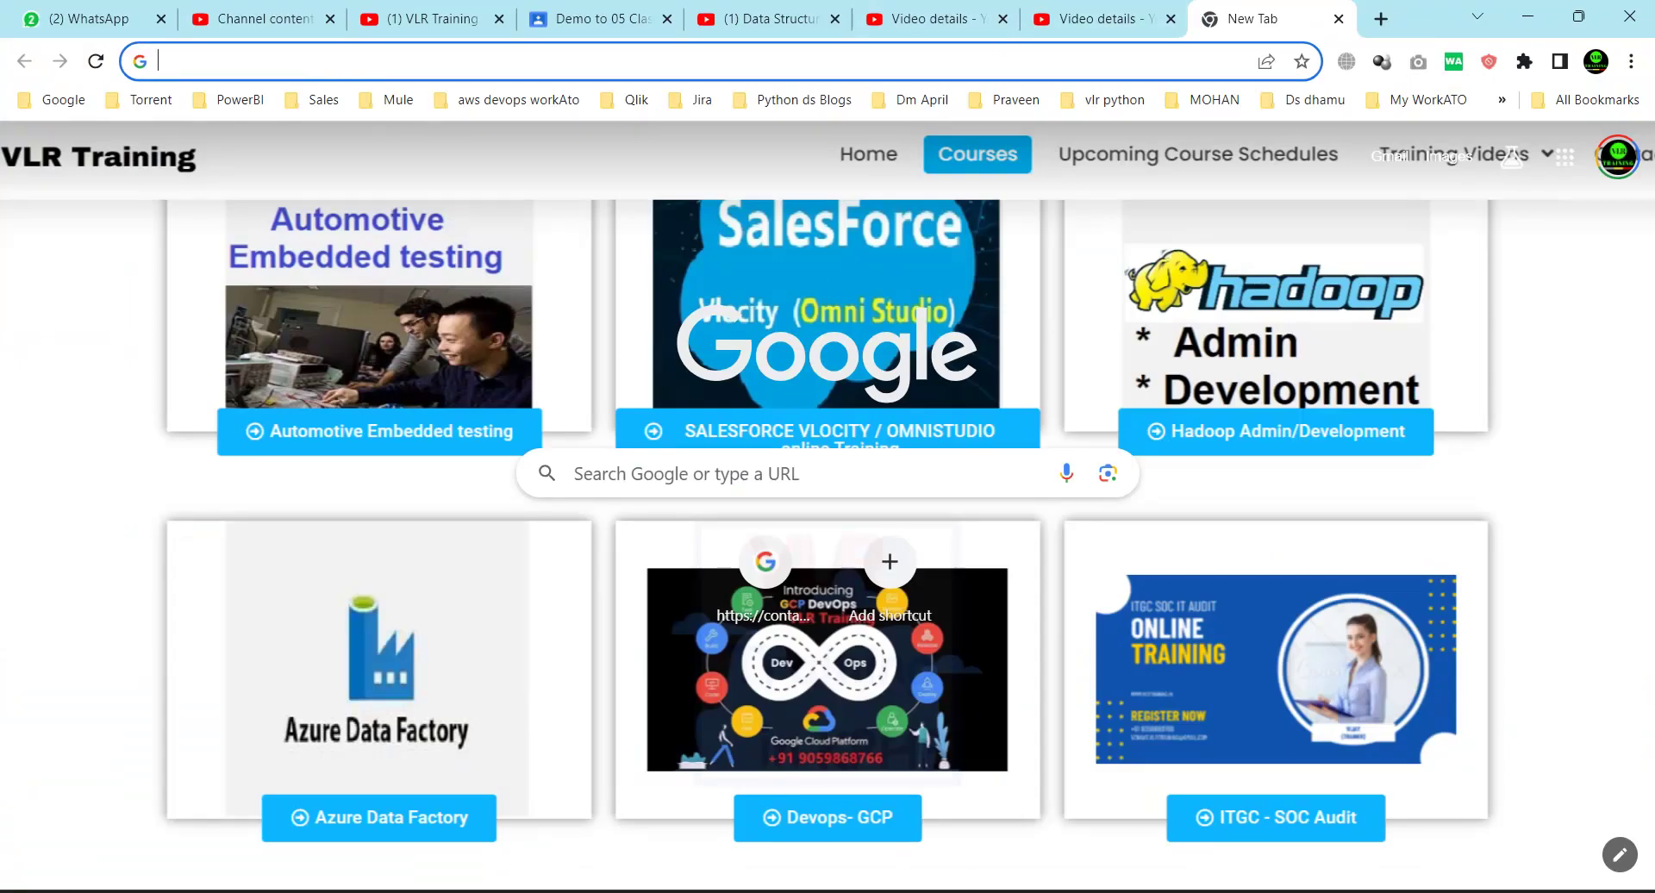
pyautogui.hotkey('alt', 'Tab')
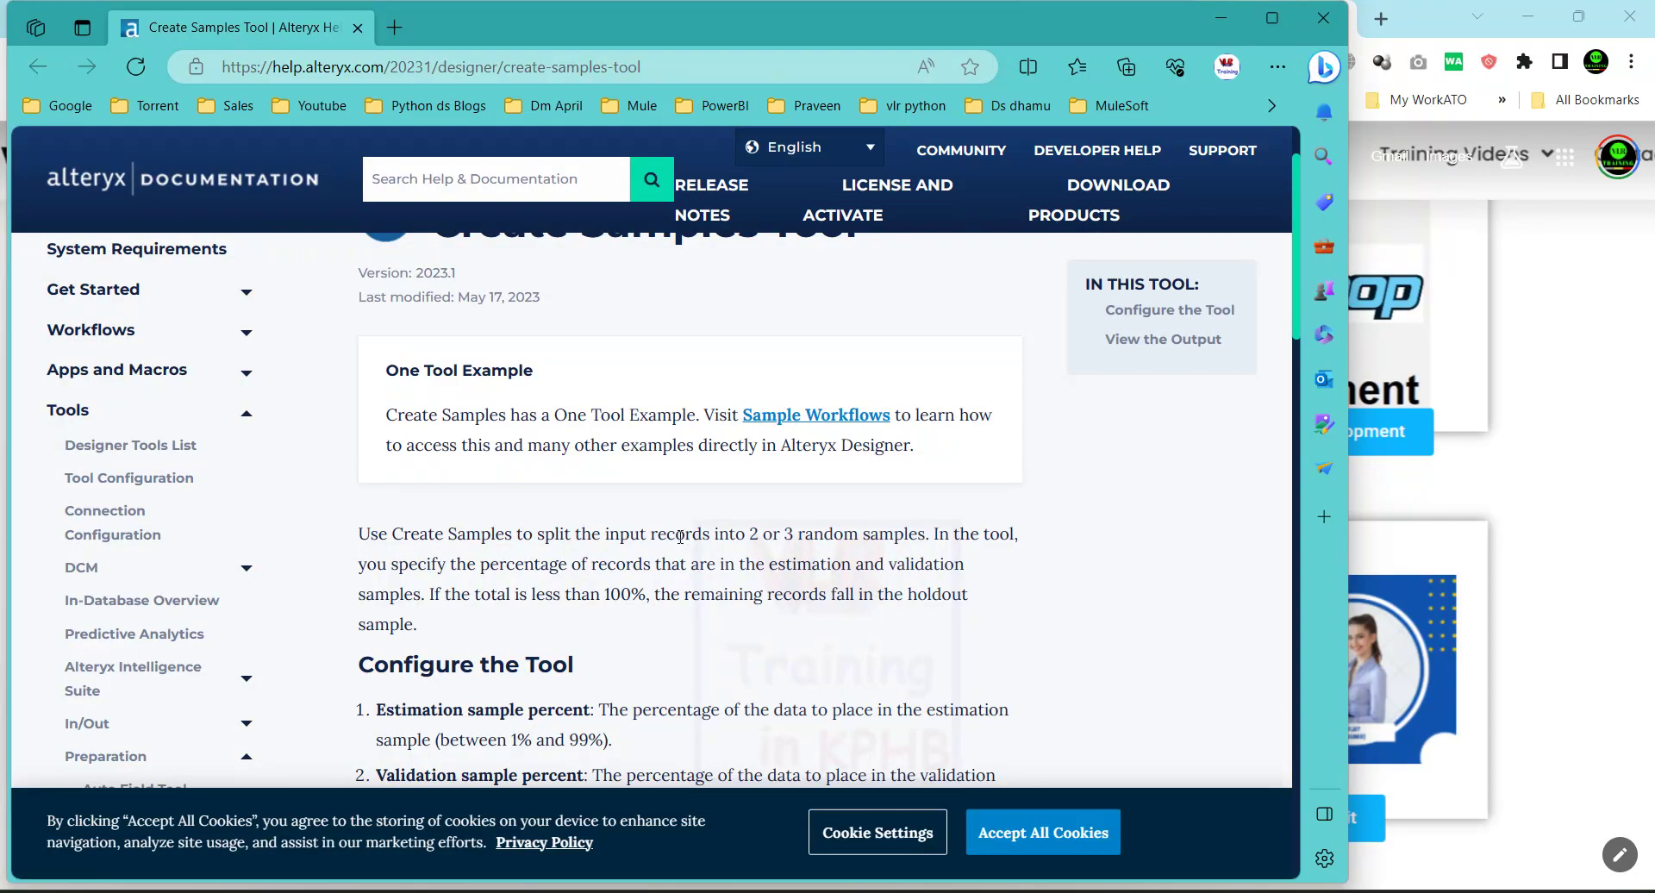
pyautogui.moveTo(747, 534); pyautogui.dragTo(903, 530)
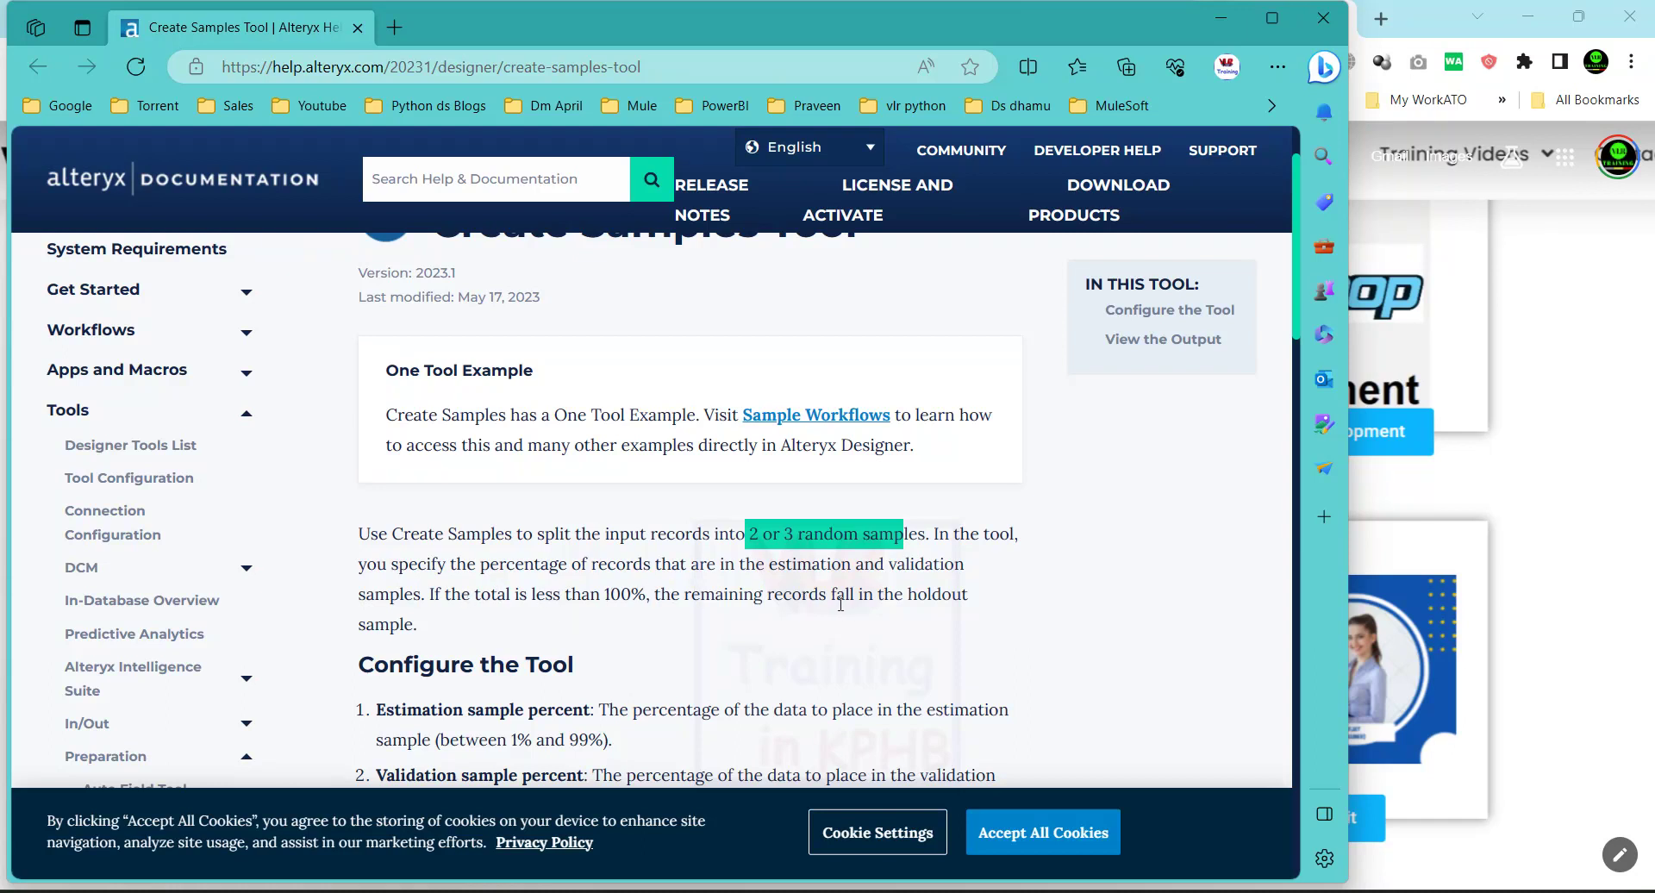
pyautogui.click(383, 619)
pyautogui.moveTo(475, 600); pyautogui.dragTo(592, 595)
pyautogui.click(596, 591)
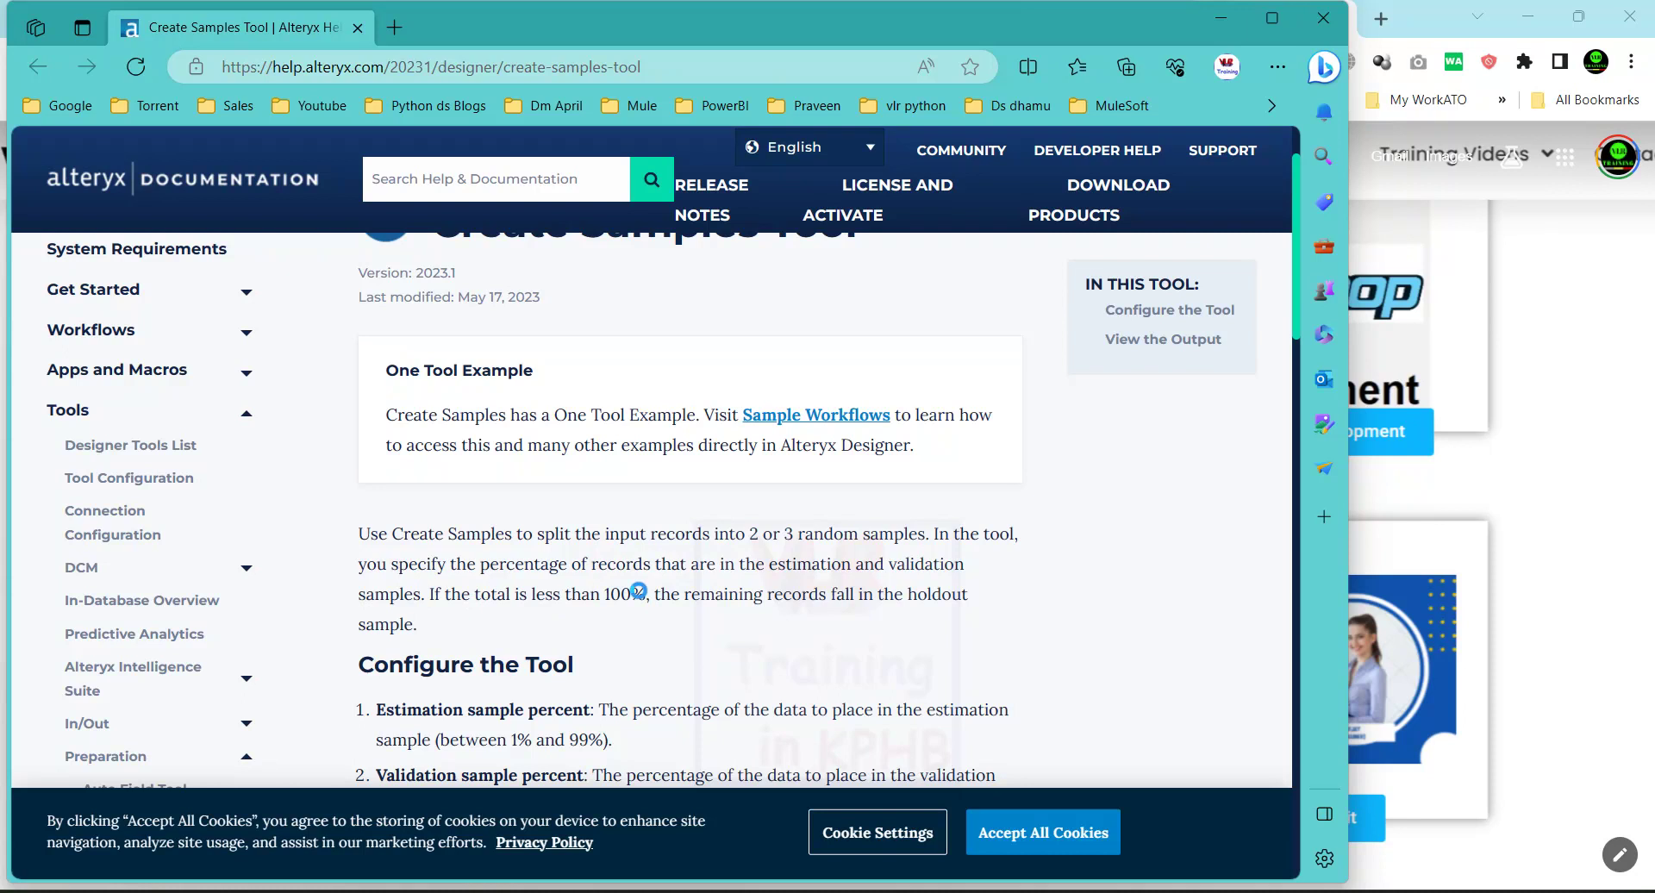
pyautogui.scroll(-1, 609, 617)
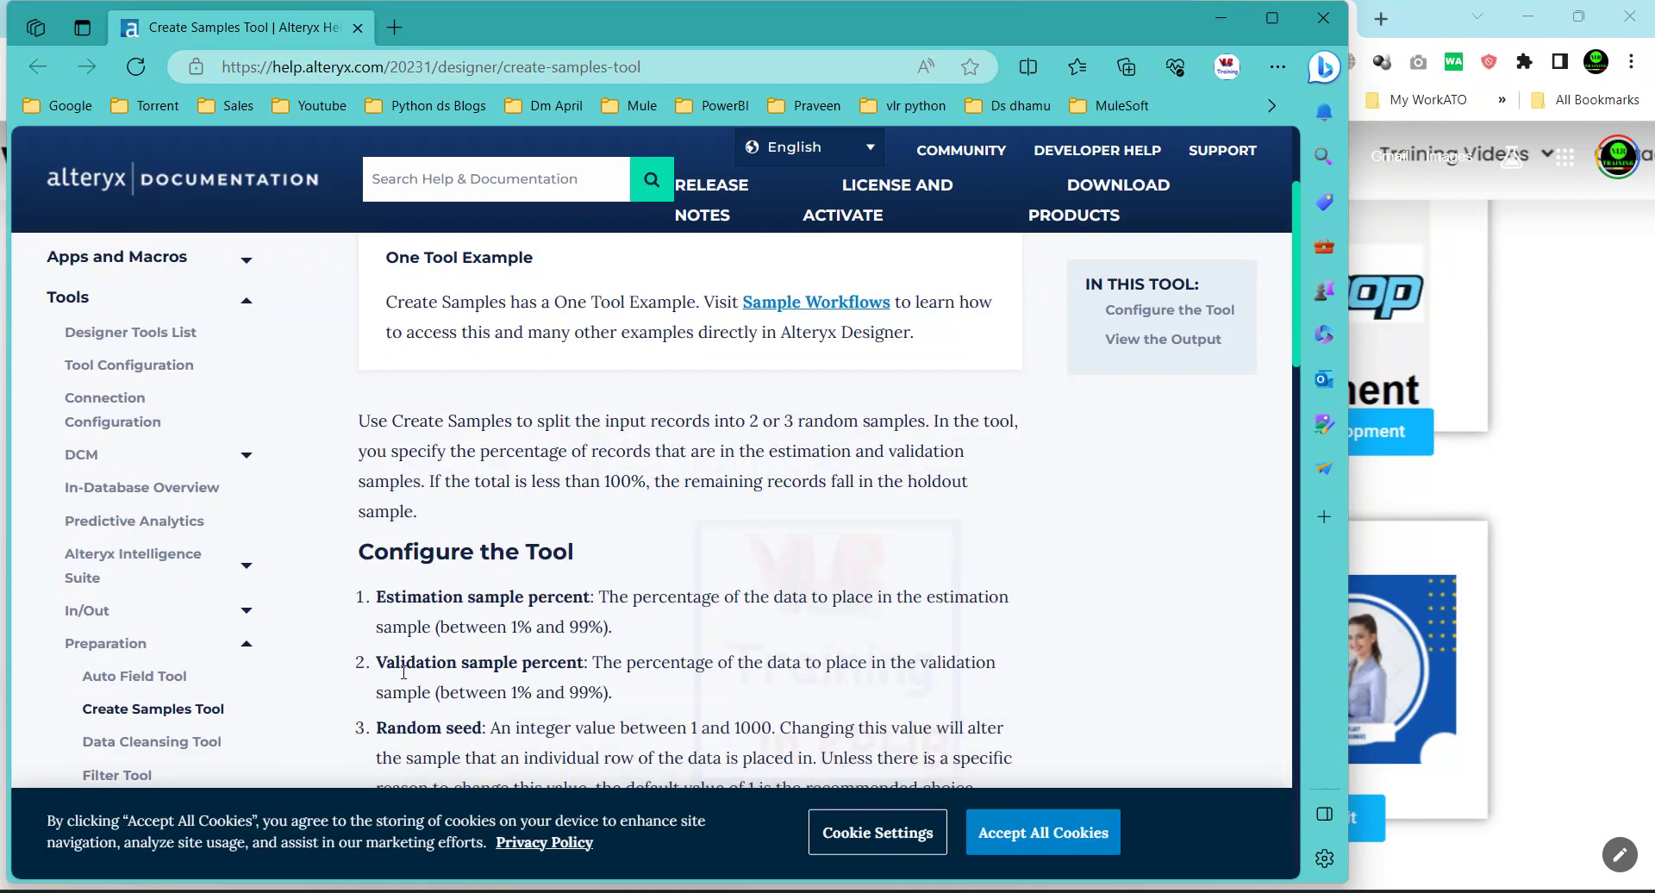
pyautogui.moveTo(400, 663); pyautogui.dragTo(492, 664)
pyautogui.scroll(-2, 497, 664)
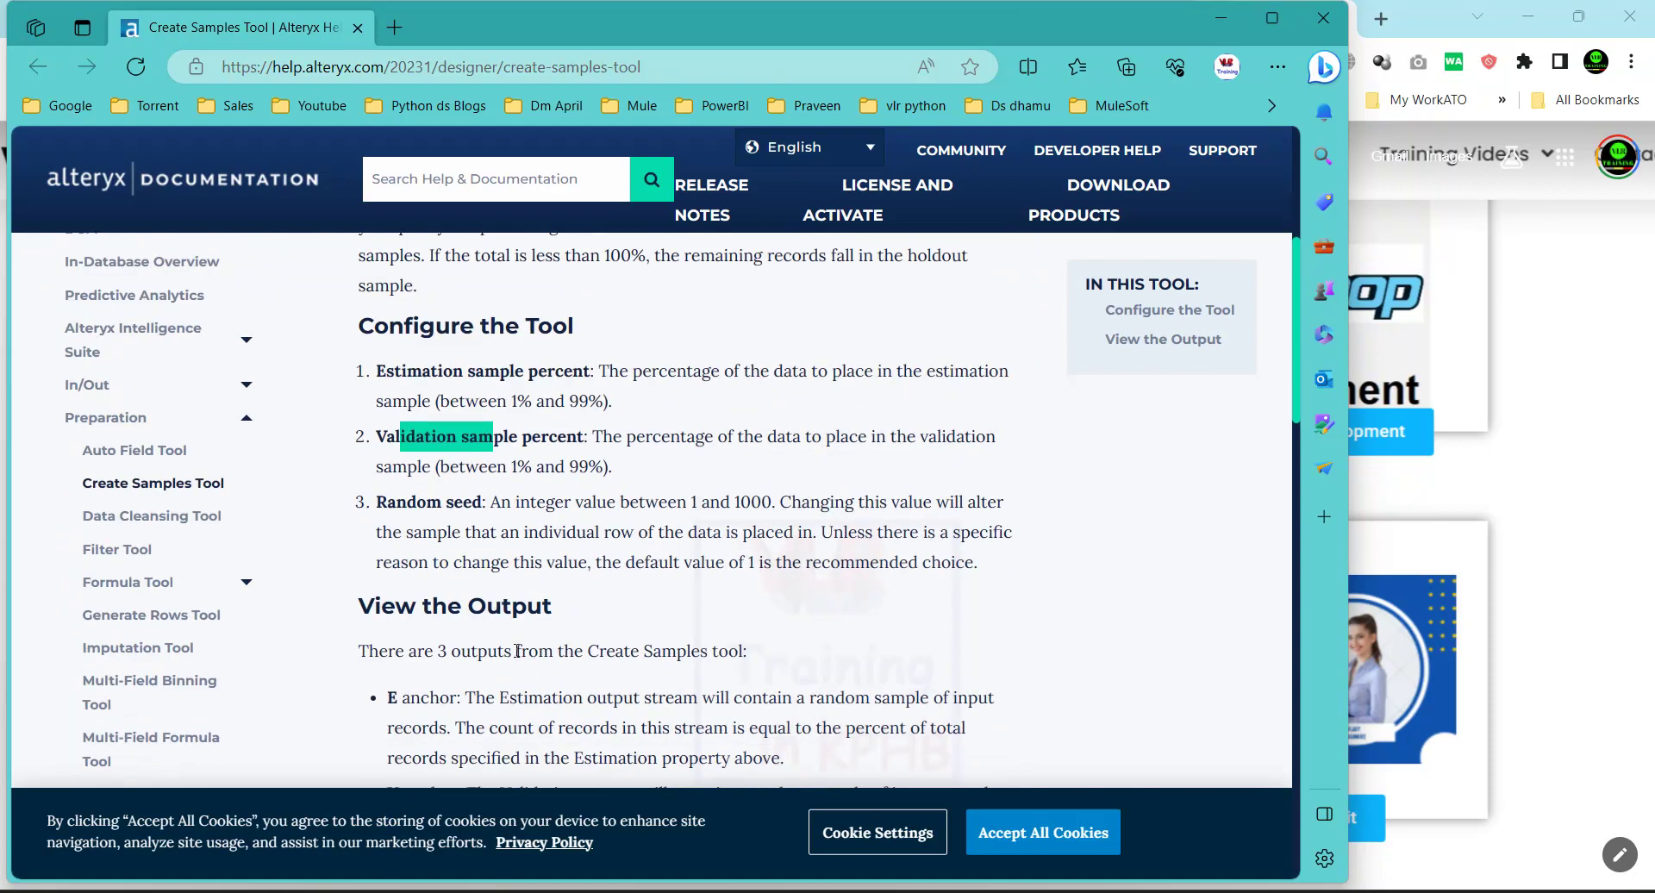
pyautogui.click(465, 509)
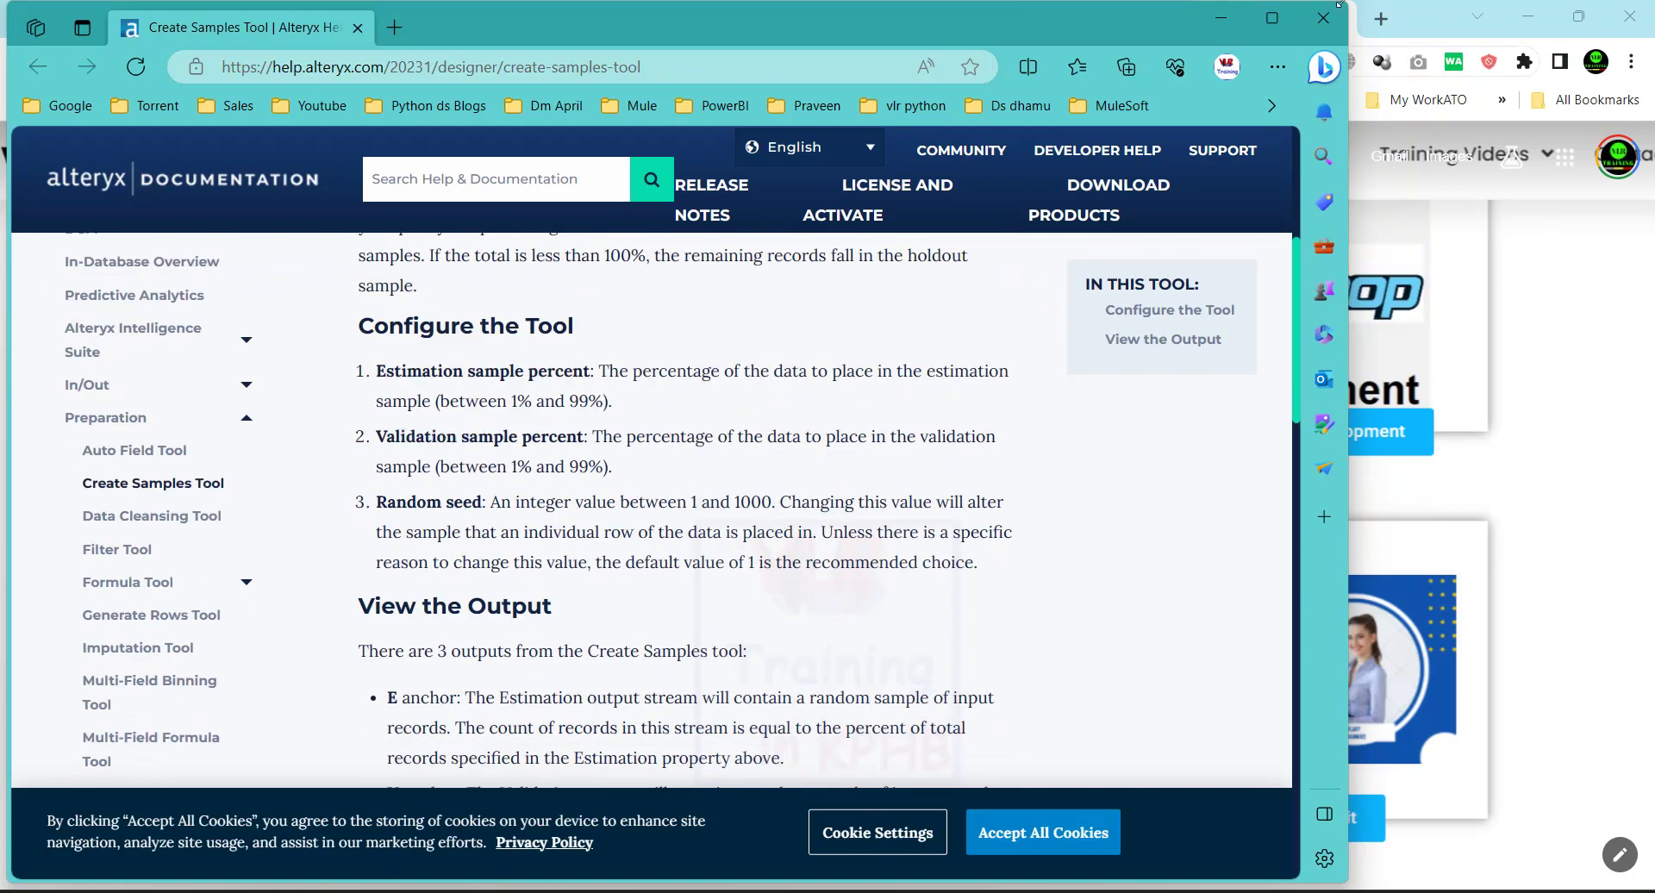
pyautogui.scroll(-1, 499, 661)
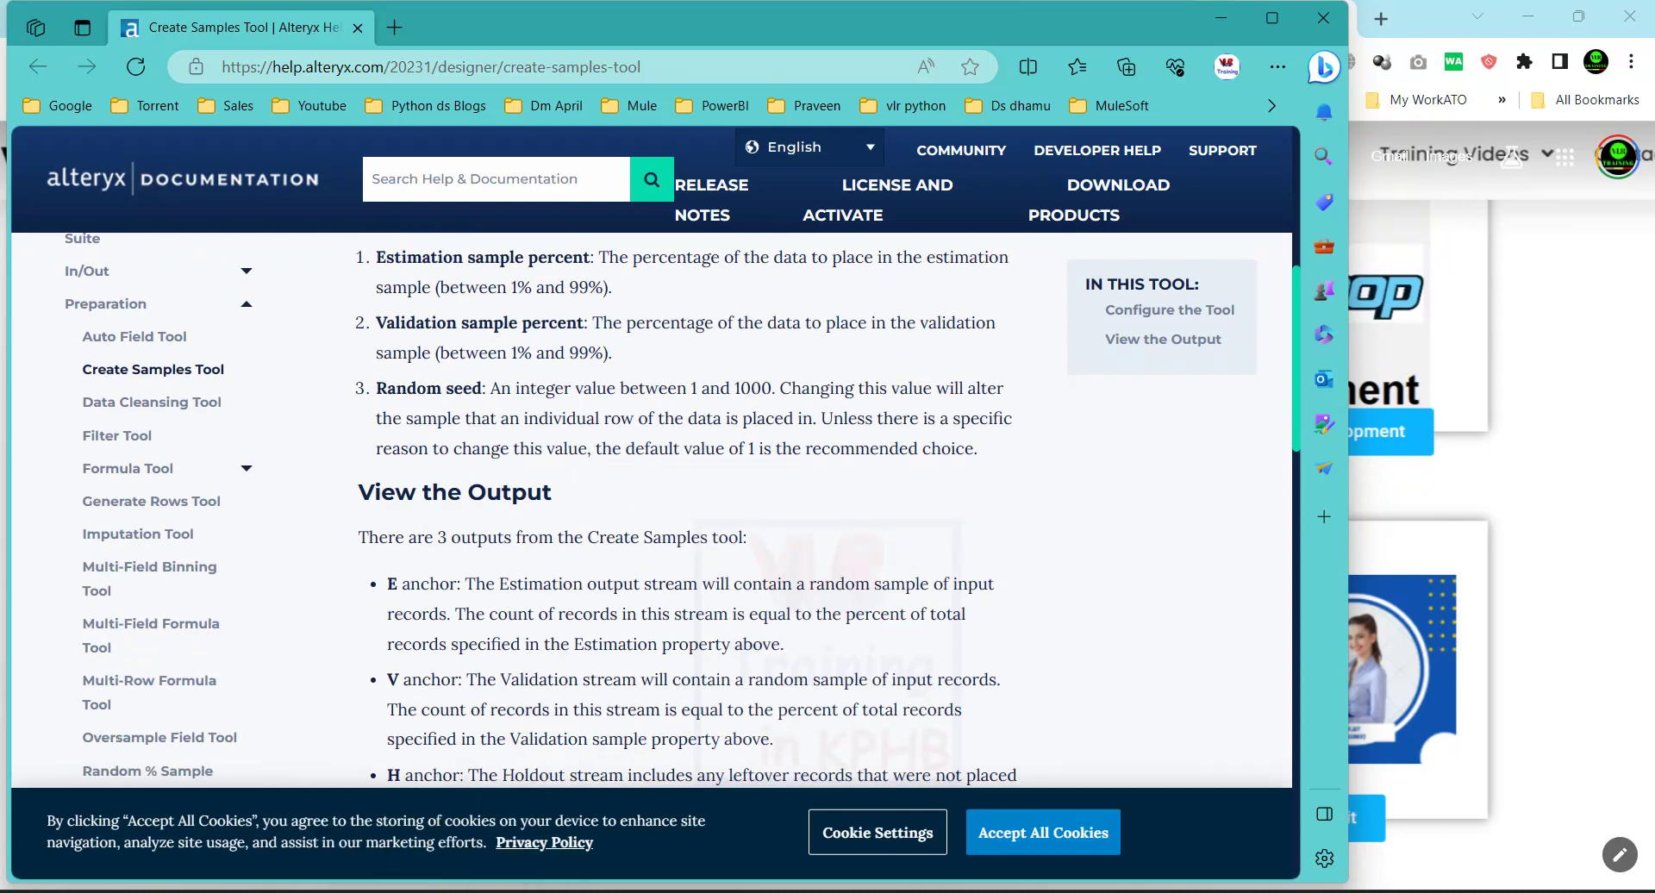
pyautogui.click(601, 819)
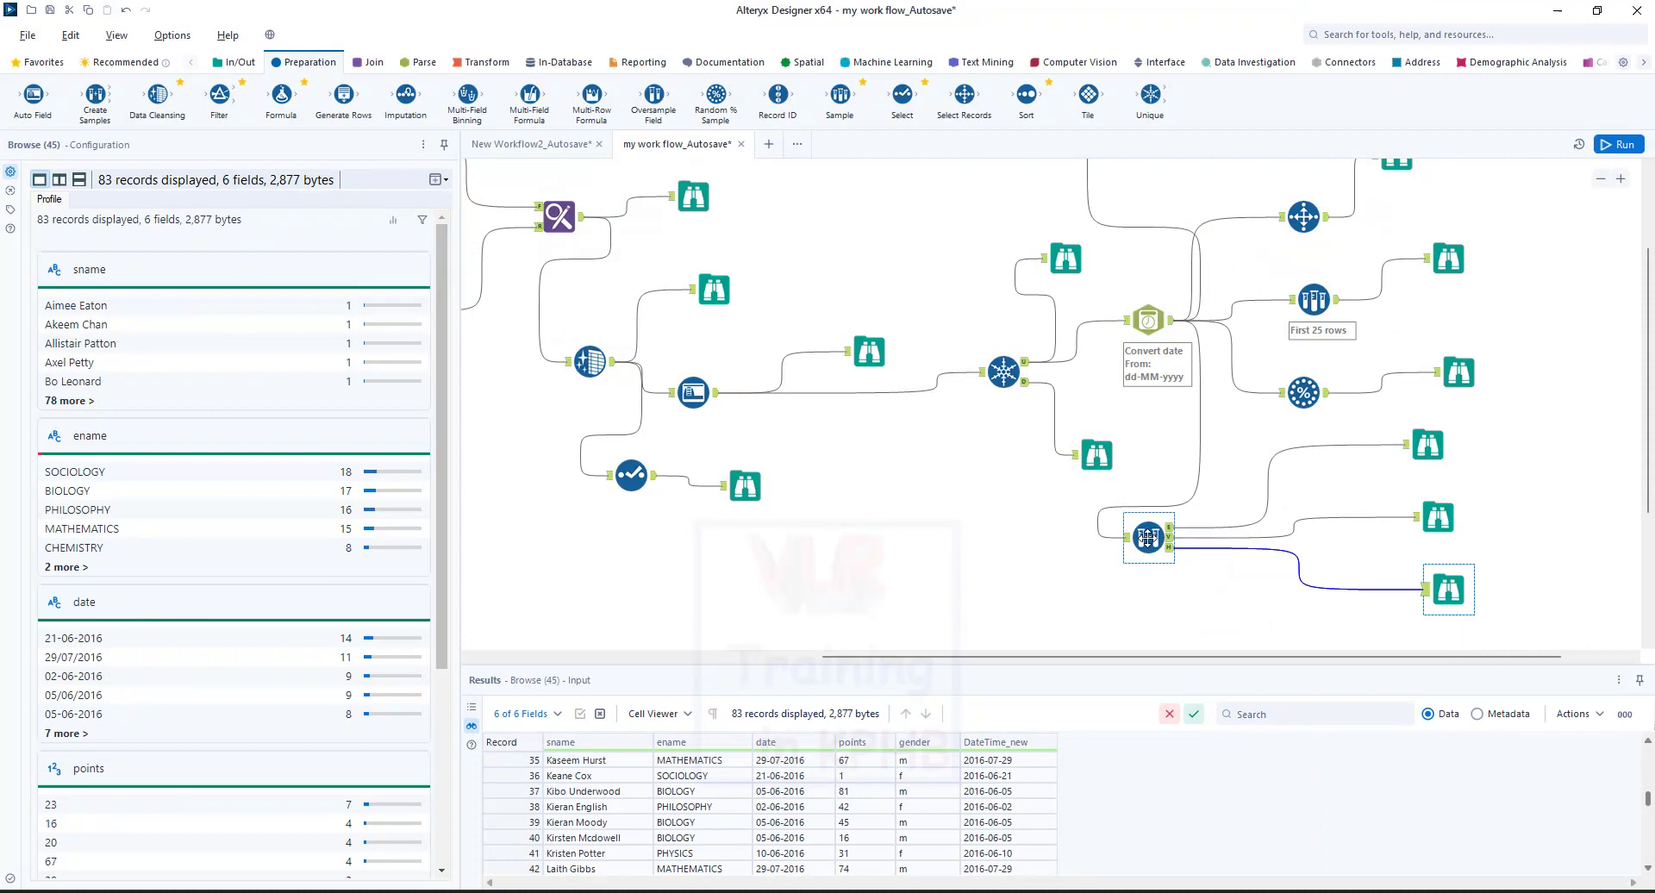
# Step: Examine the input, estimation and validation records directly from the Create Samples tool's anchors
pyautogui.click(1146, 538)
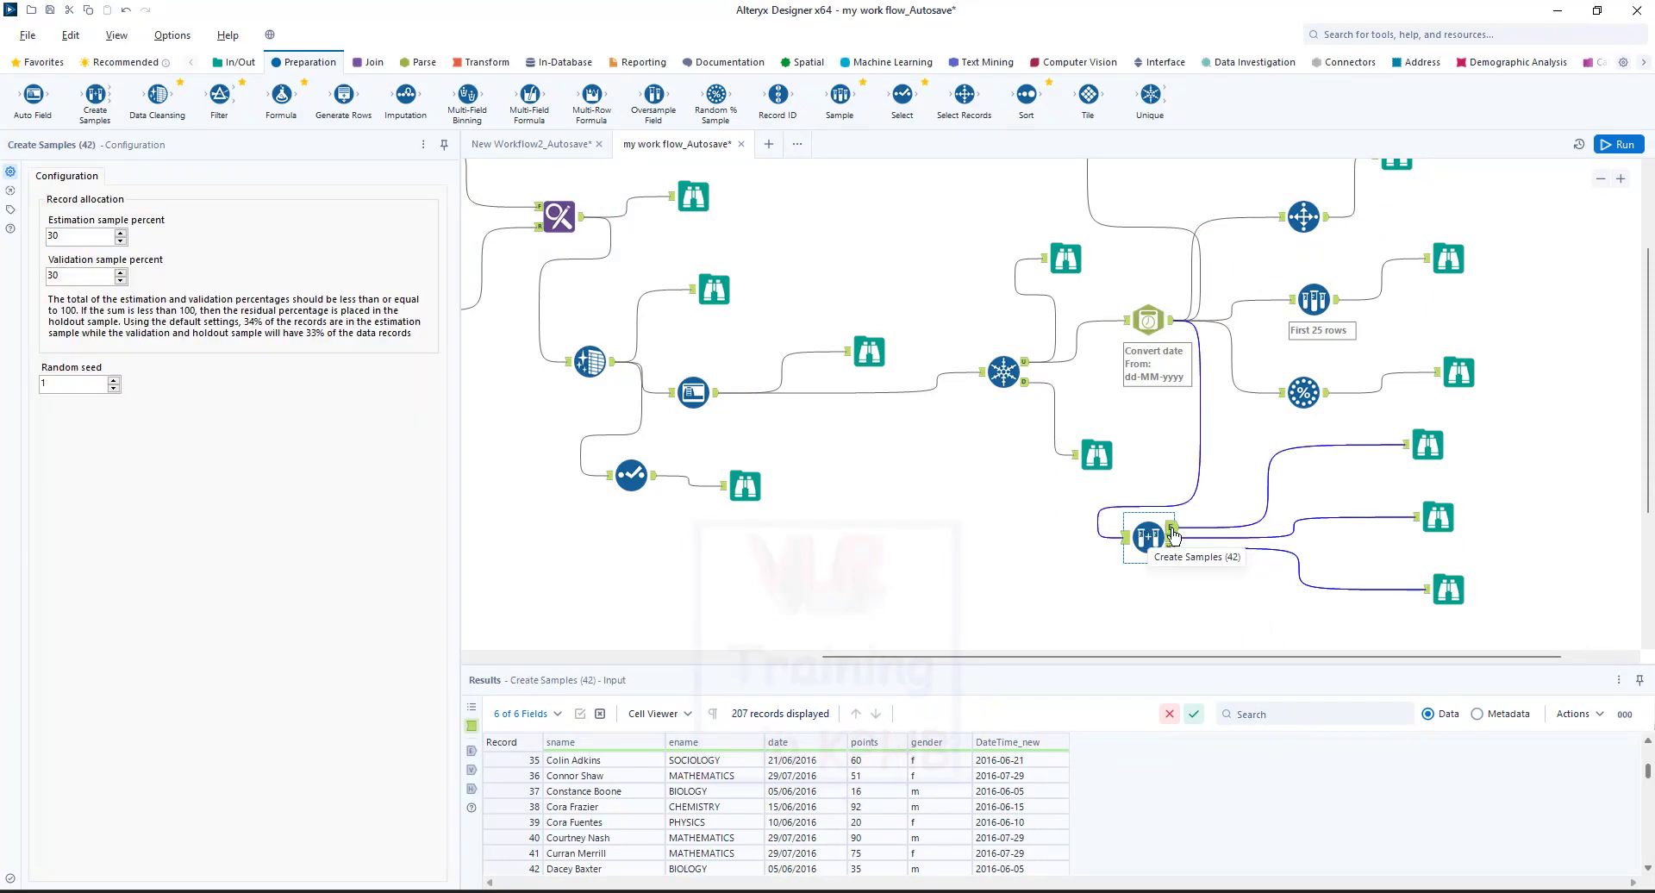
pyautogui.click(1171, 529)
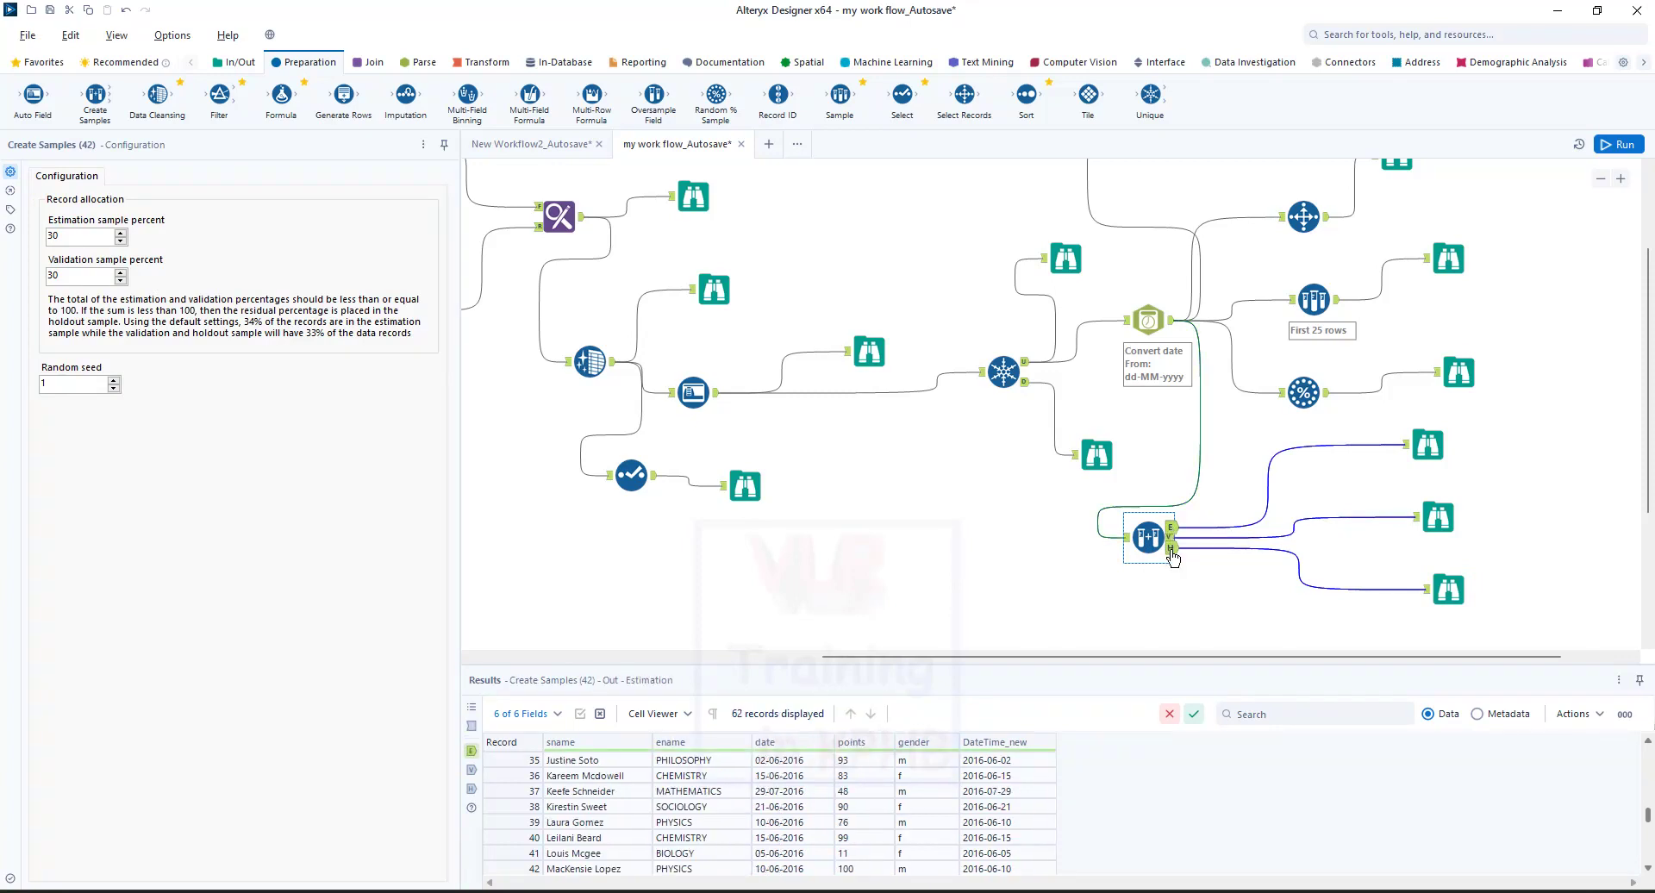
pyautogui.click(1169, 540)
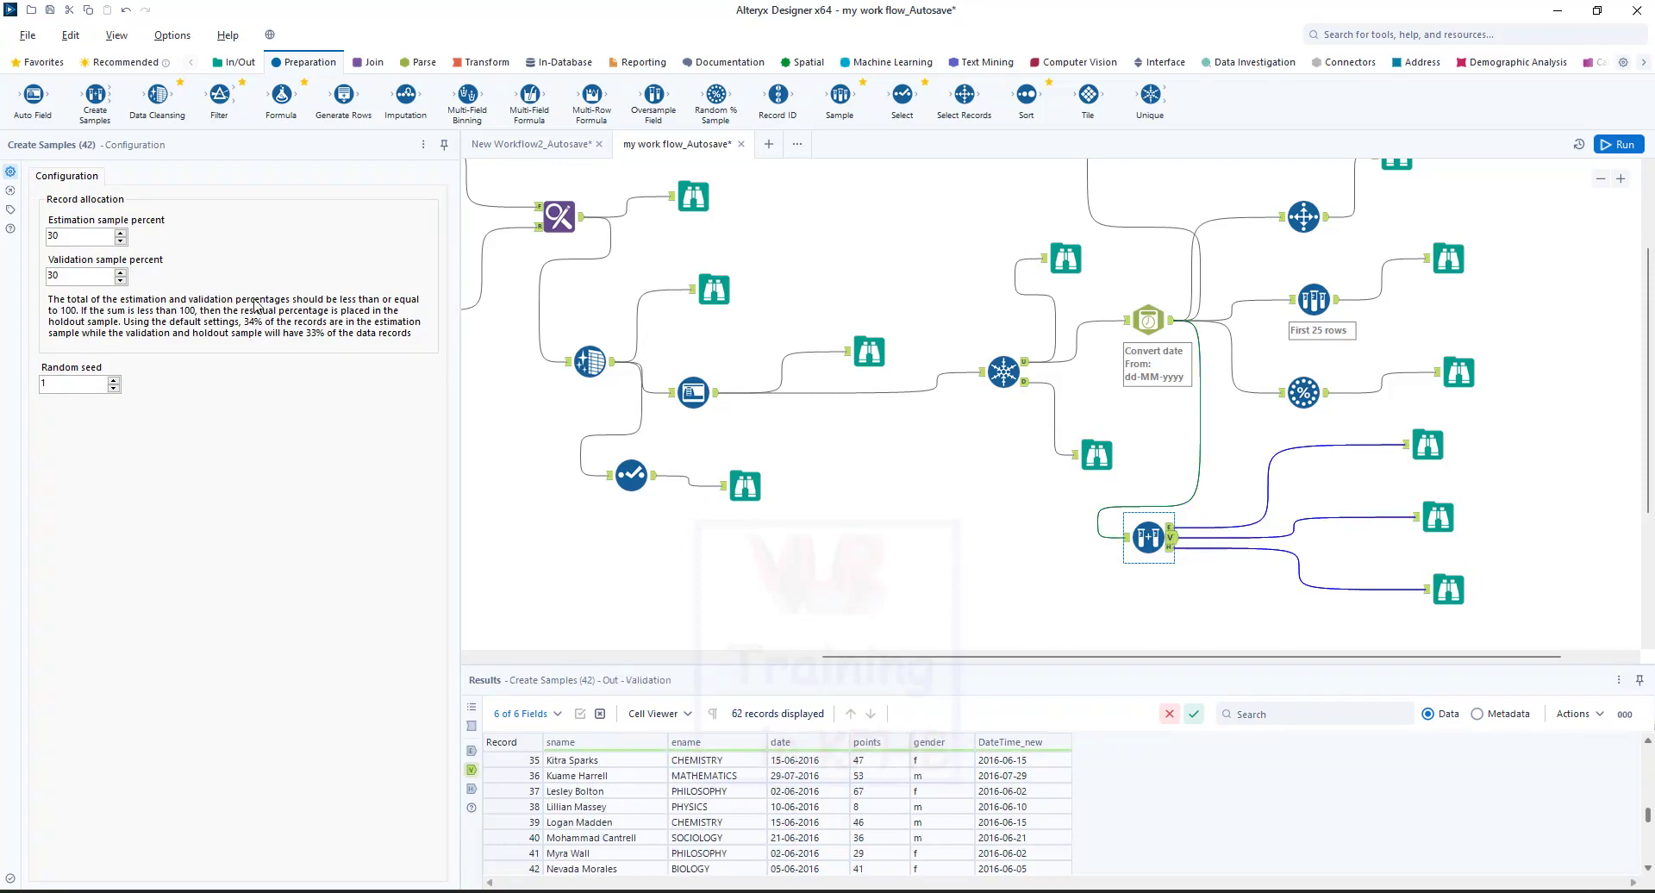
# Step: Set the Create Samples tool's estimation and validation sample percentages to 50 each, run the workflow and check the holdout Browse output
pyautogui.doubleClick(53, 236)
pyautogui.write('550')
pyautogui.press('BackSpace')
pyautogui.doubleClick(74, 279)
pyautogui.write('500')
pyautogui.click(1619, 144)
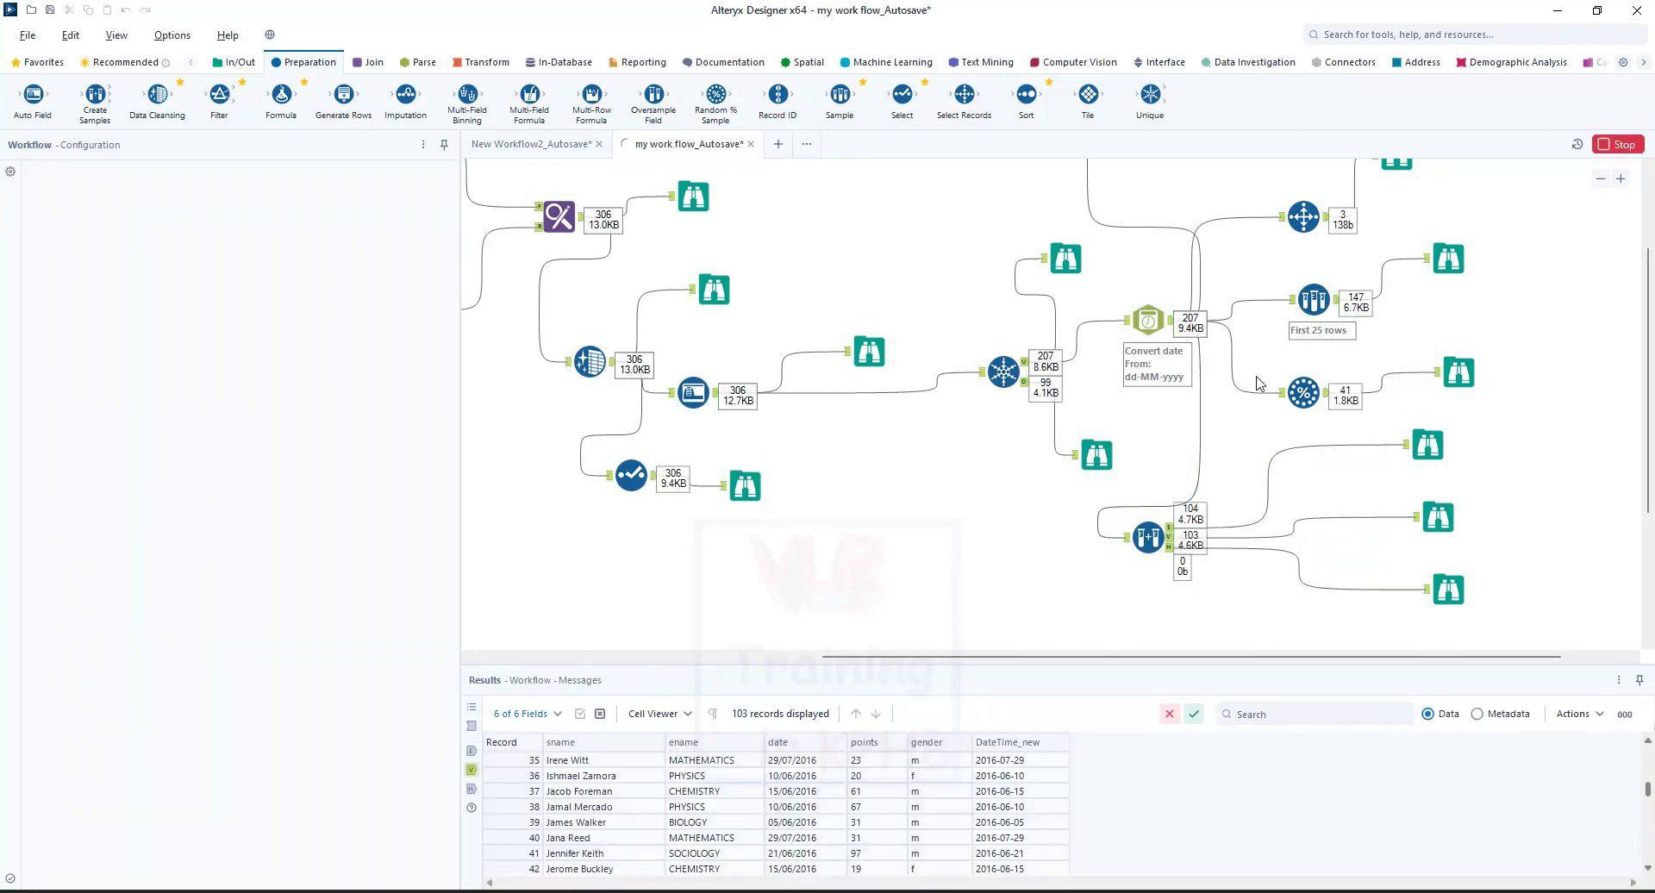
pyautogui.click(1059, 504)
pyautogui.click(1449, 590)
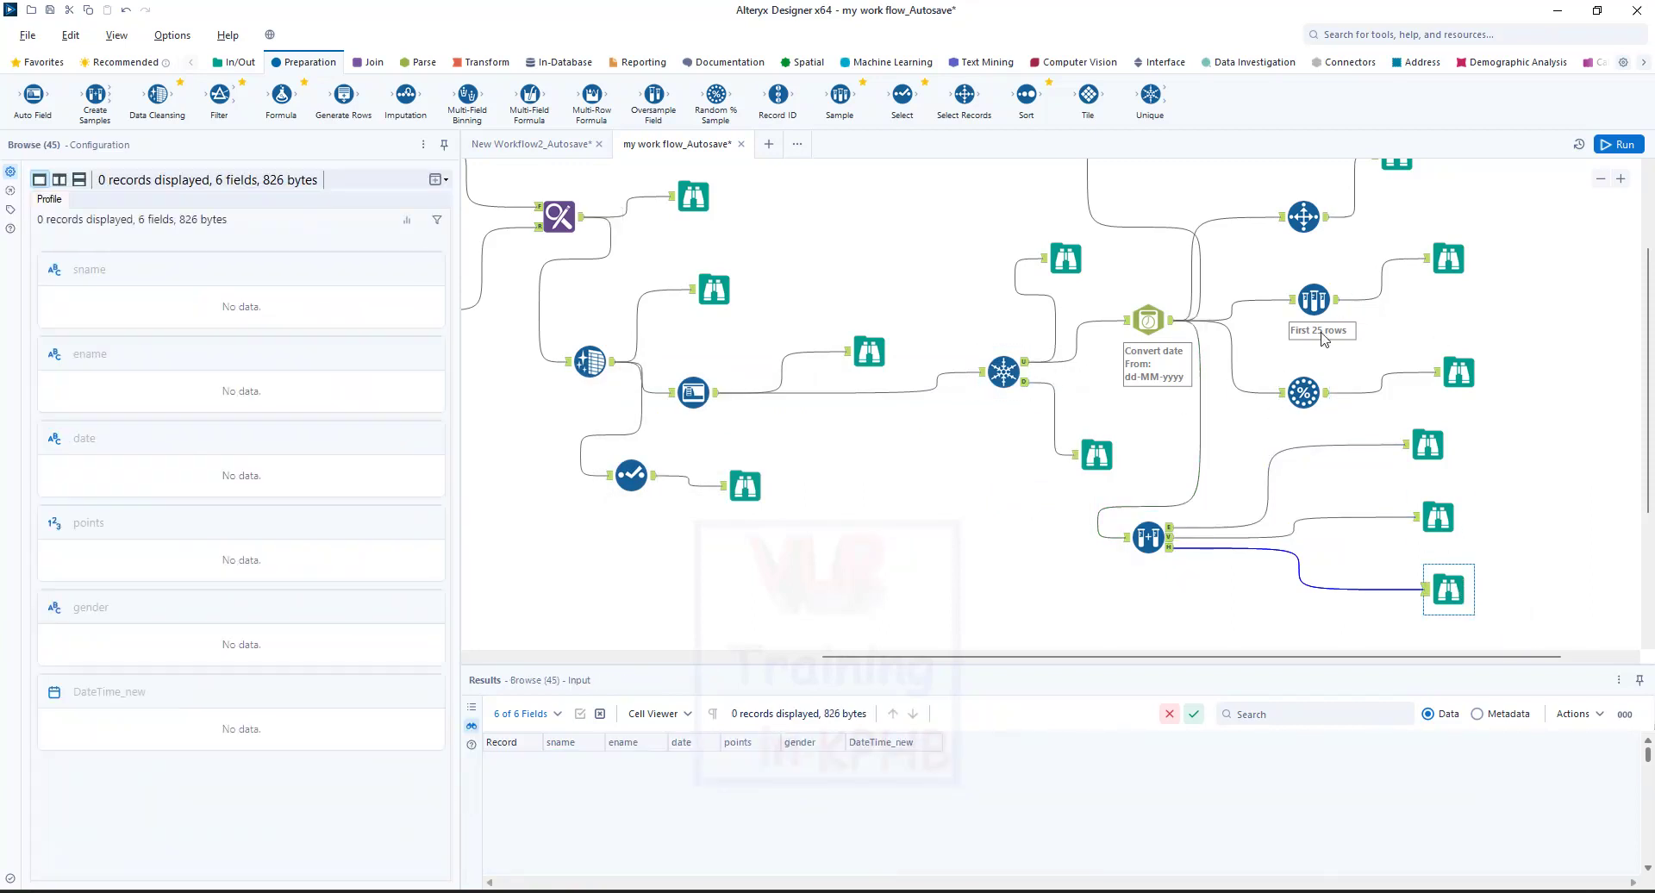
# Step: Set the Create Samples tool's validation sample percent to 45 and rerun the workflow with the holdout output shown
pyautogui.click(1169, 552)
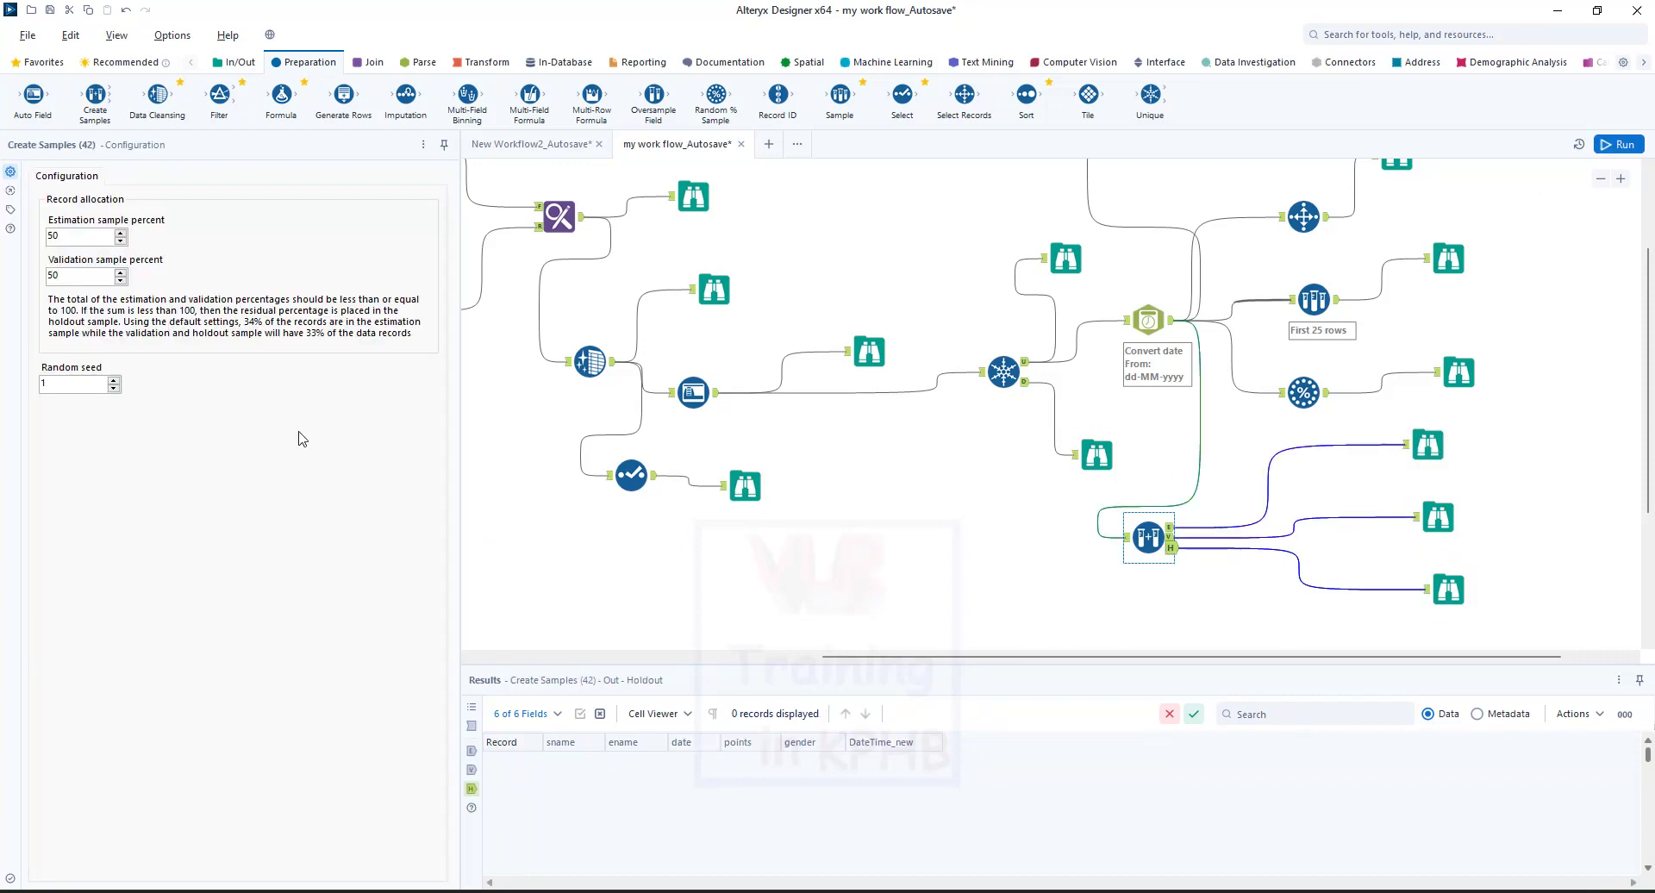
pyautogui.moveTo(60, 275); pyautogui.dragTo(19, 282)
pyautogui.write('45')
pyautogui.press('Tab')
pyautogui.click(1619, 144)
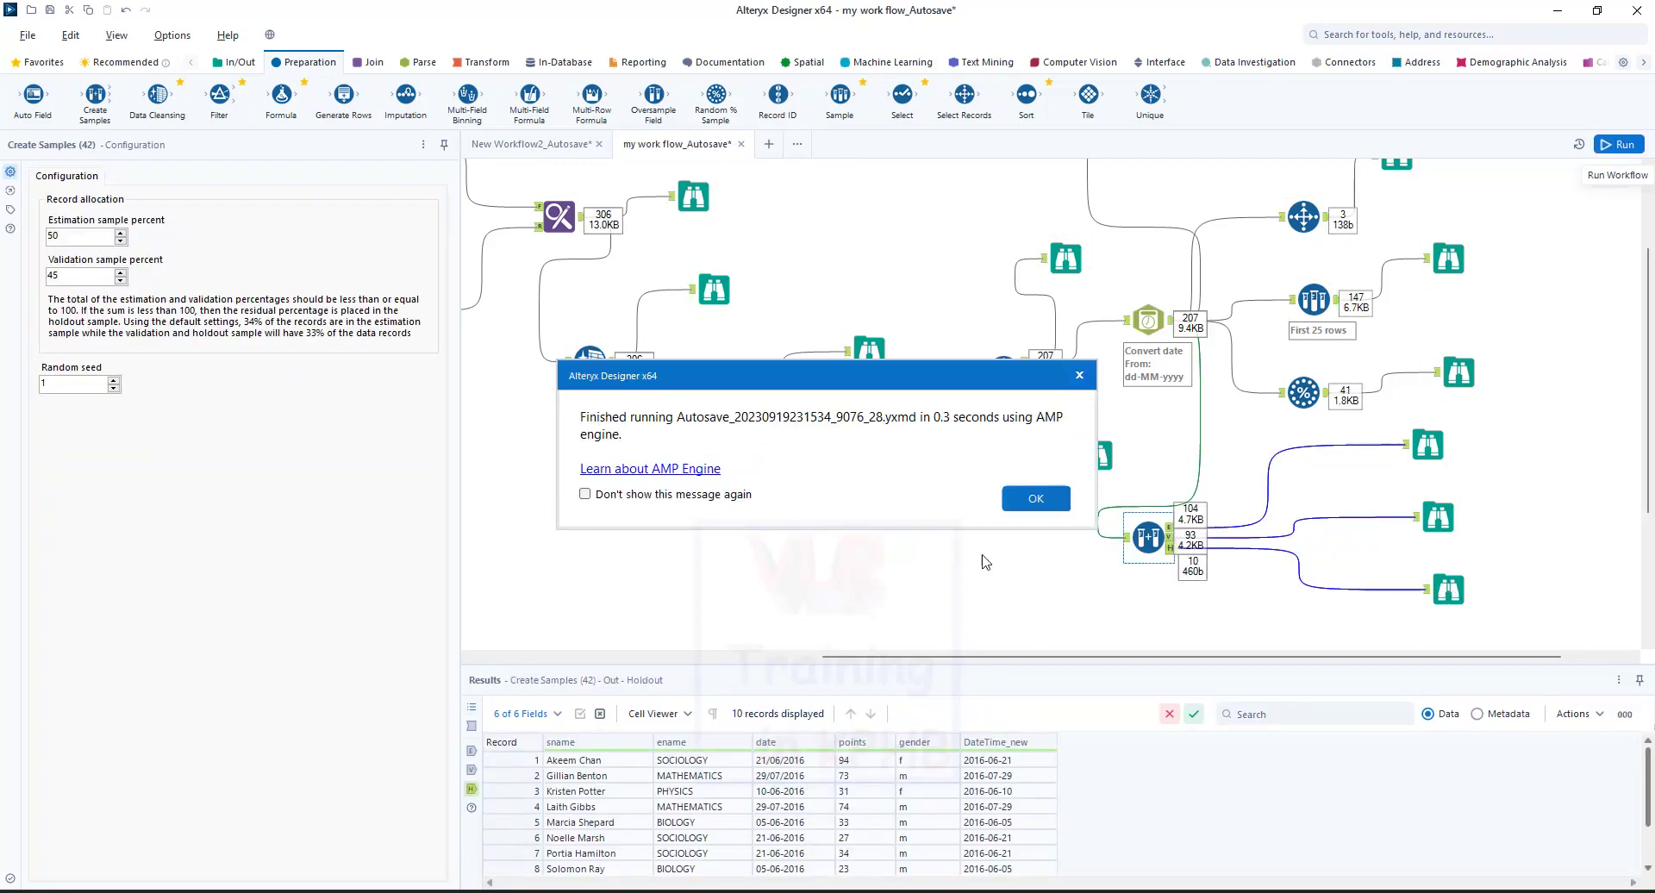
pyautogui.click(1047, 513)
# Step: Review the configuration and output records of the Random % Sample, Sample and Select Records tools
pyautogui.scroll(1, 1022, 558)
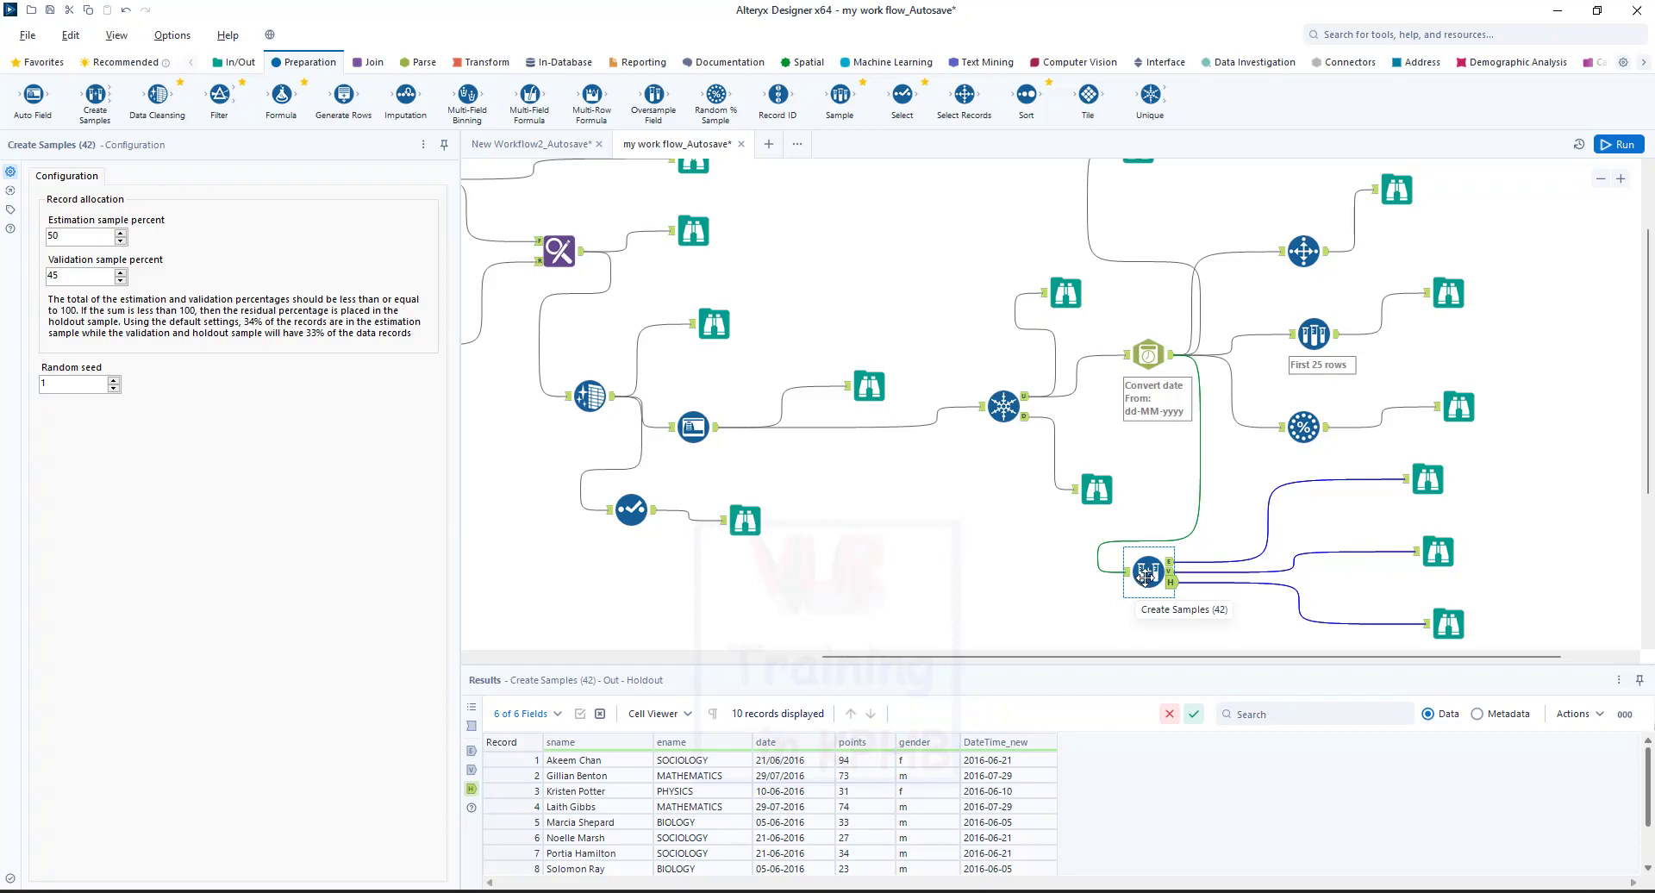
pyautogui.click(1303, 424)
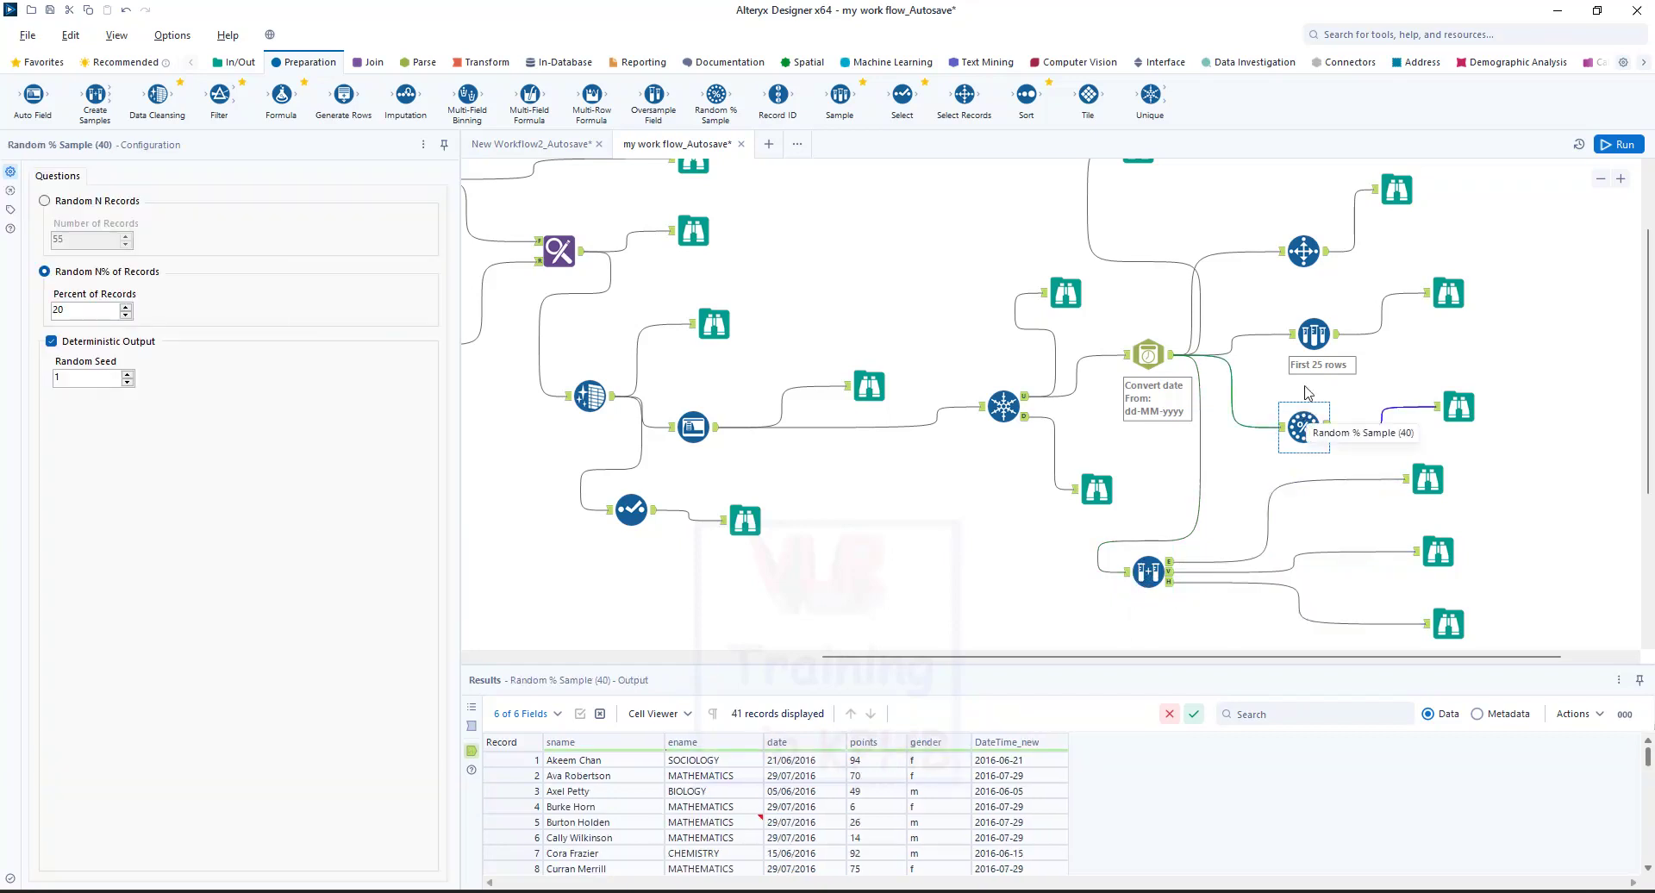
pyautogui.click(1311, 332)
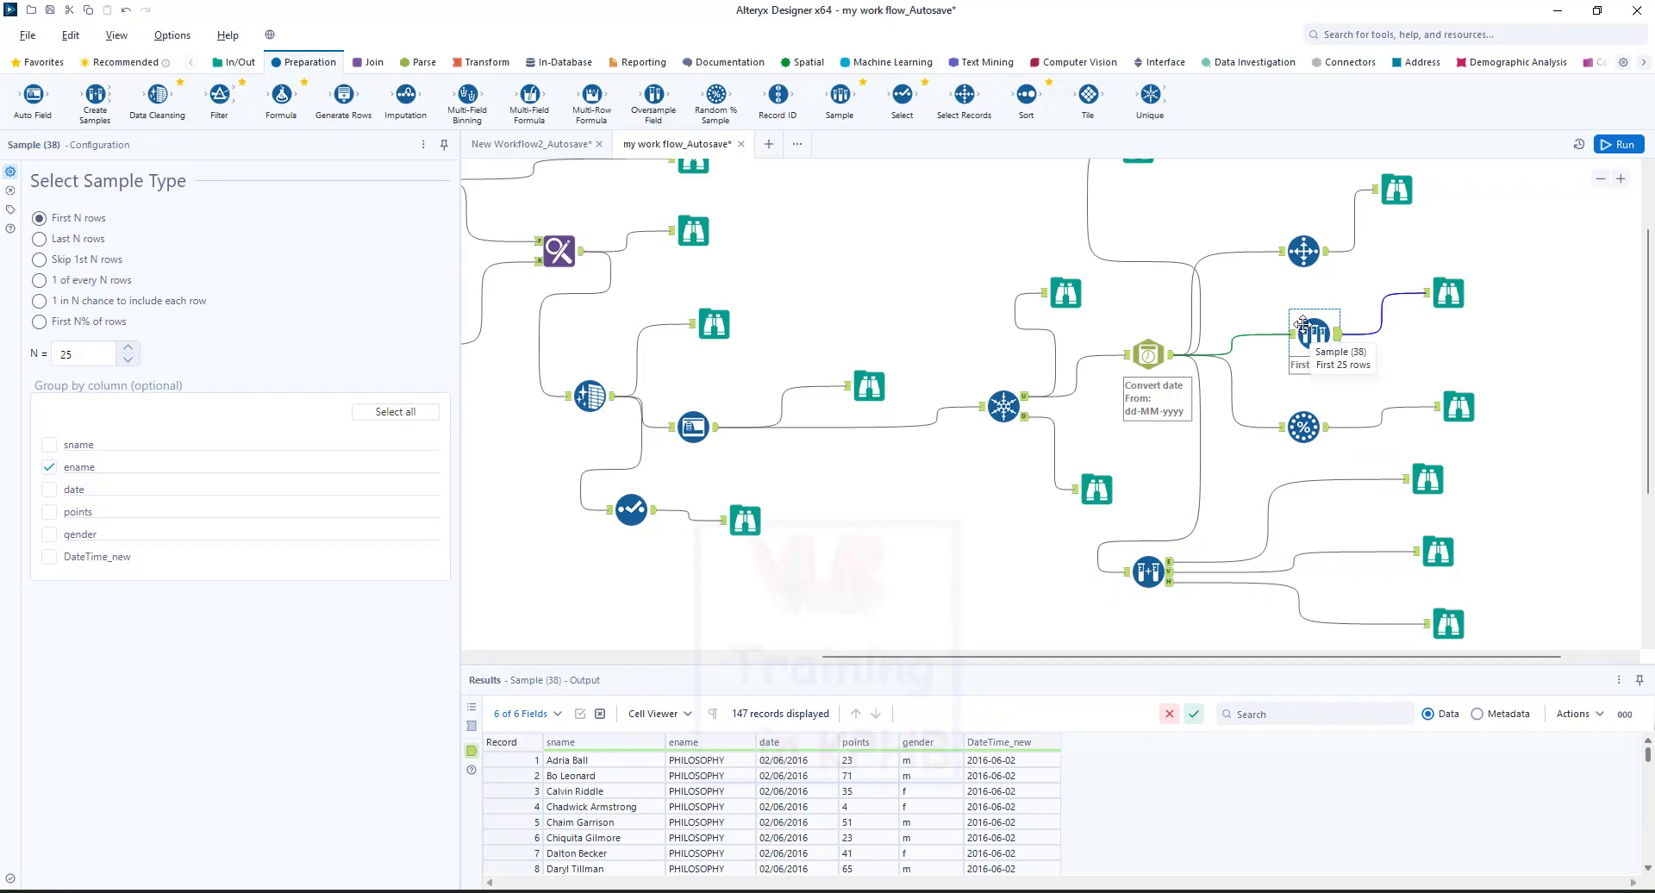
pyautogui.click(1296, 256)
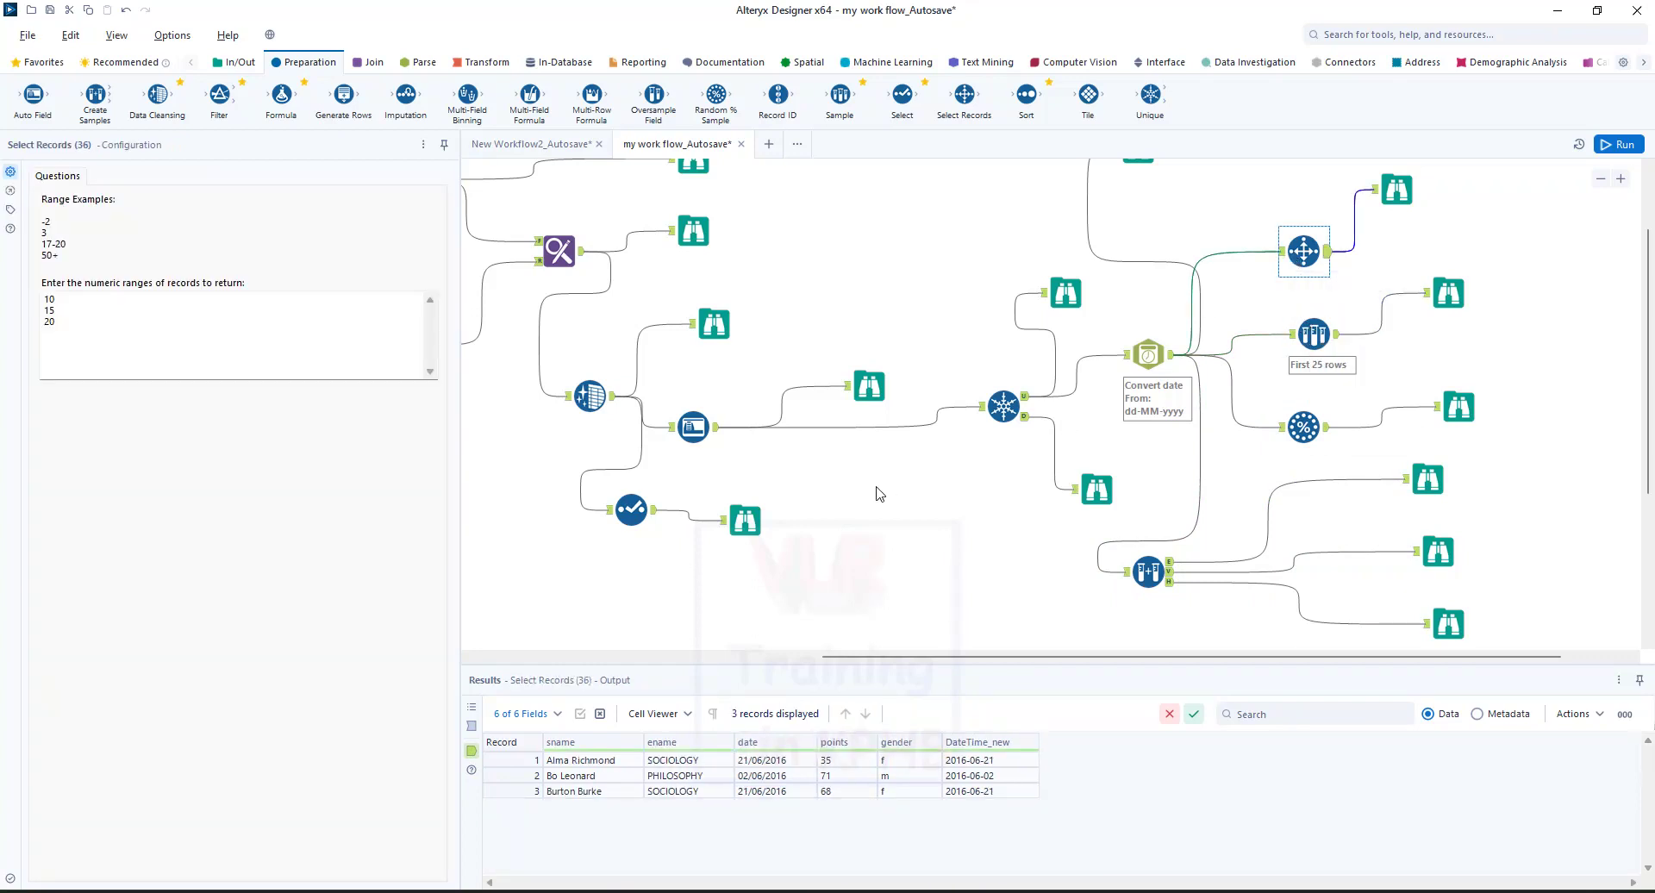
pyautogui.scroll(-2, 879, 484)
pyautogui.scroll(4, 879, 485)
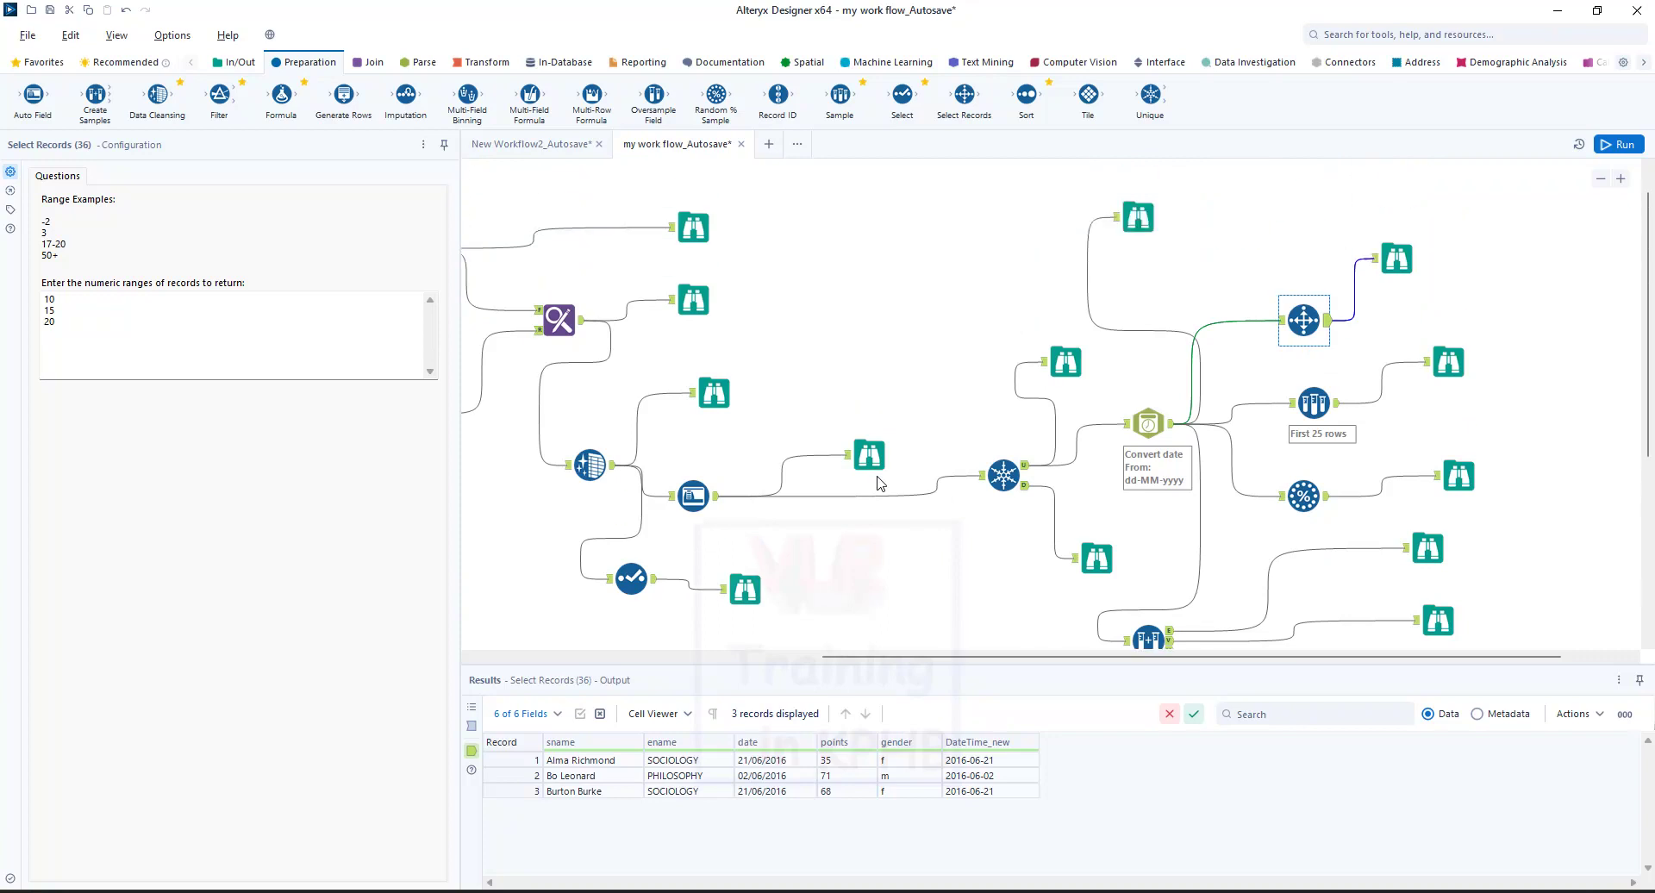
pyautogui.scroll(-2, 879, 484)
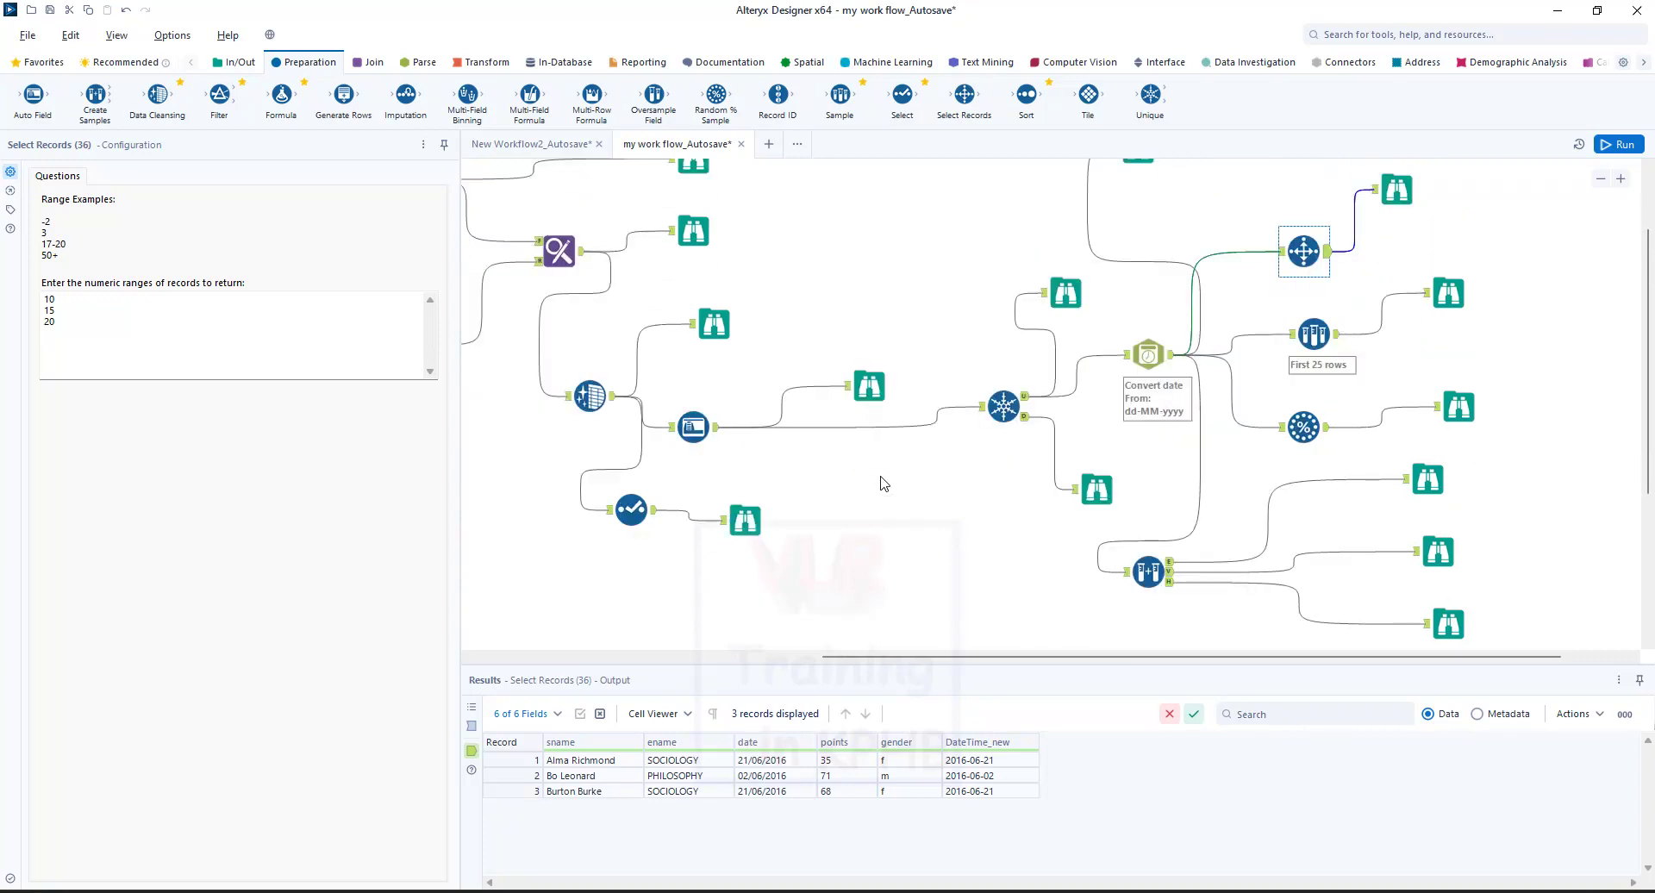
# Step: Switch Deterministic Output off and back on in the Random % Sample tool
pyautogui.click(1151, 564)
pyautogui.click(1303, 426)
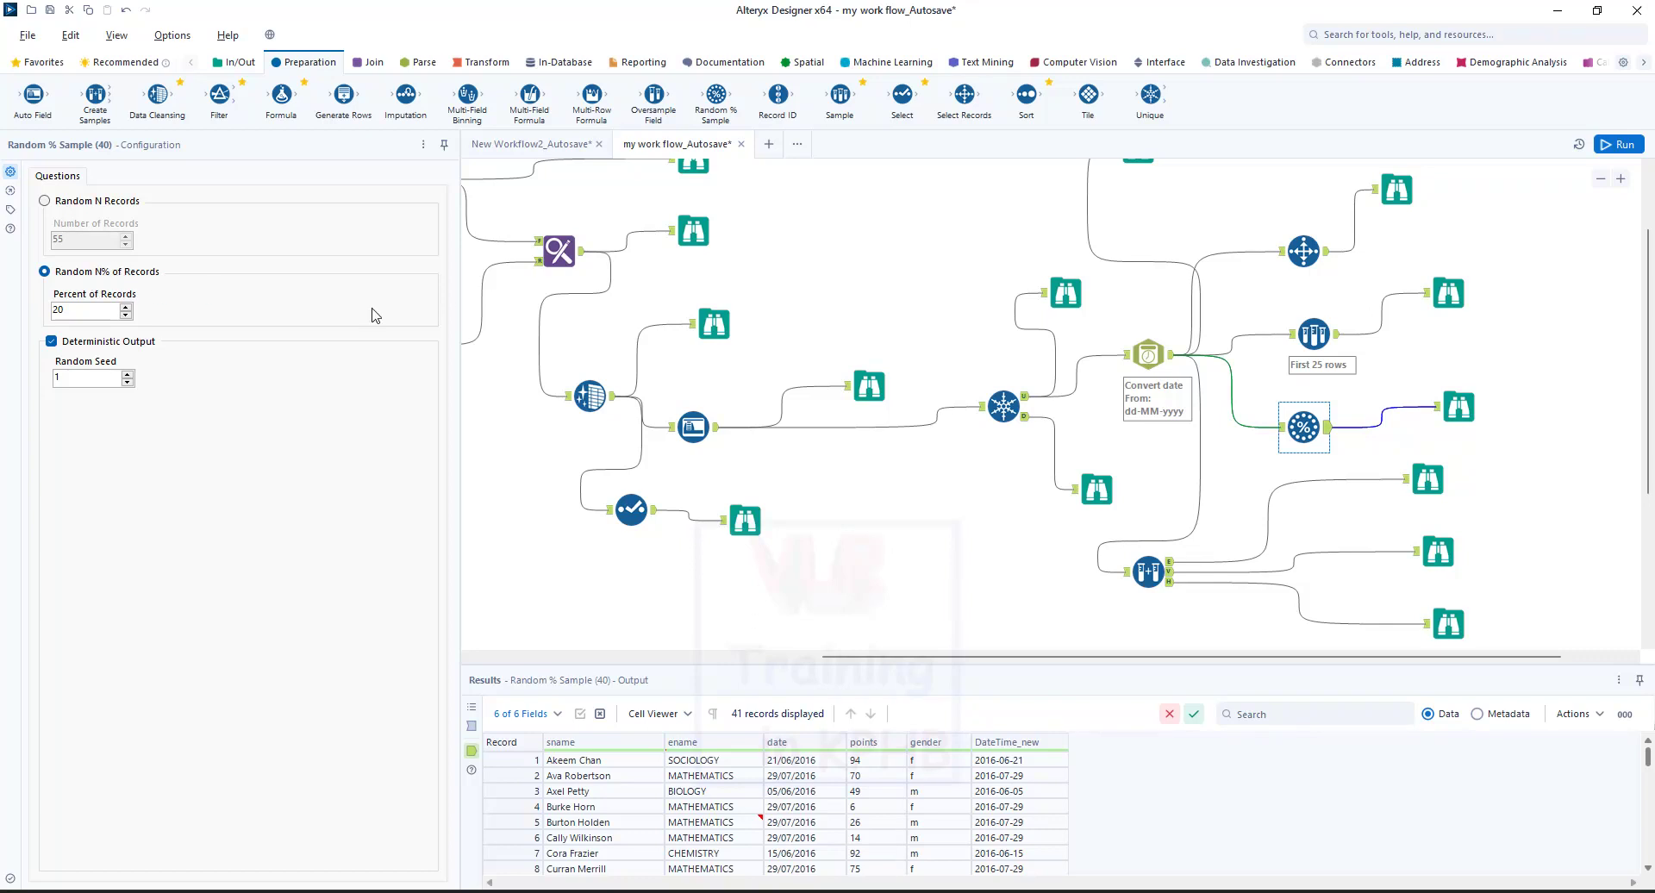
pyautogui.click(54, 342)
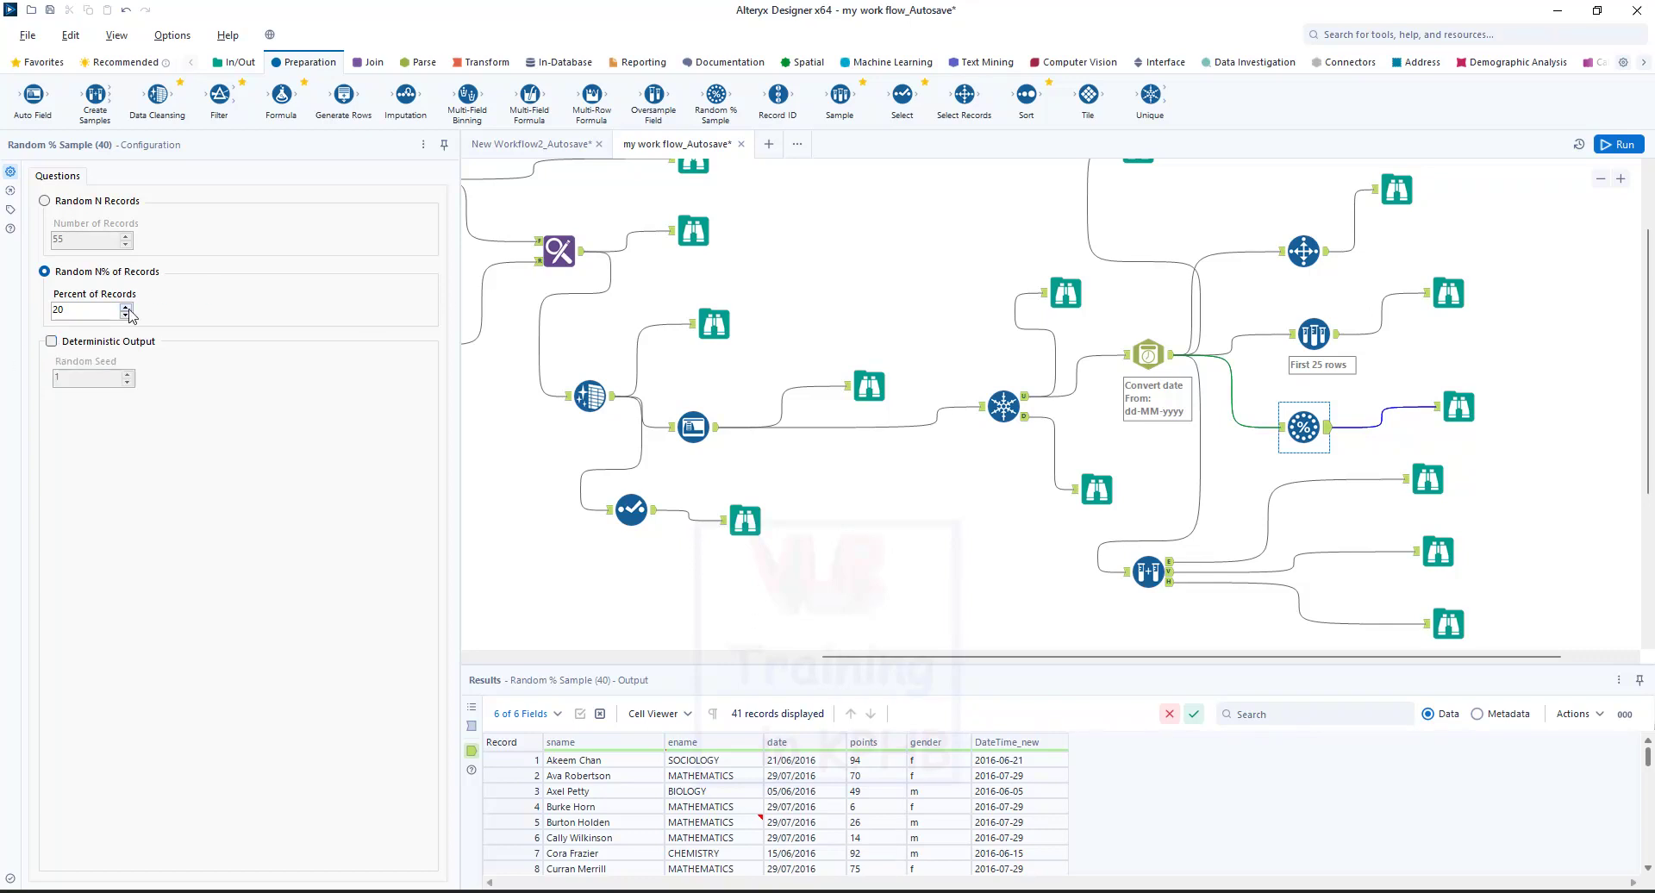
pyautogui.click(51, 344)
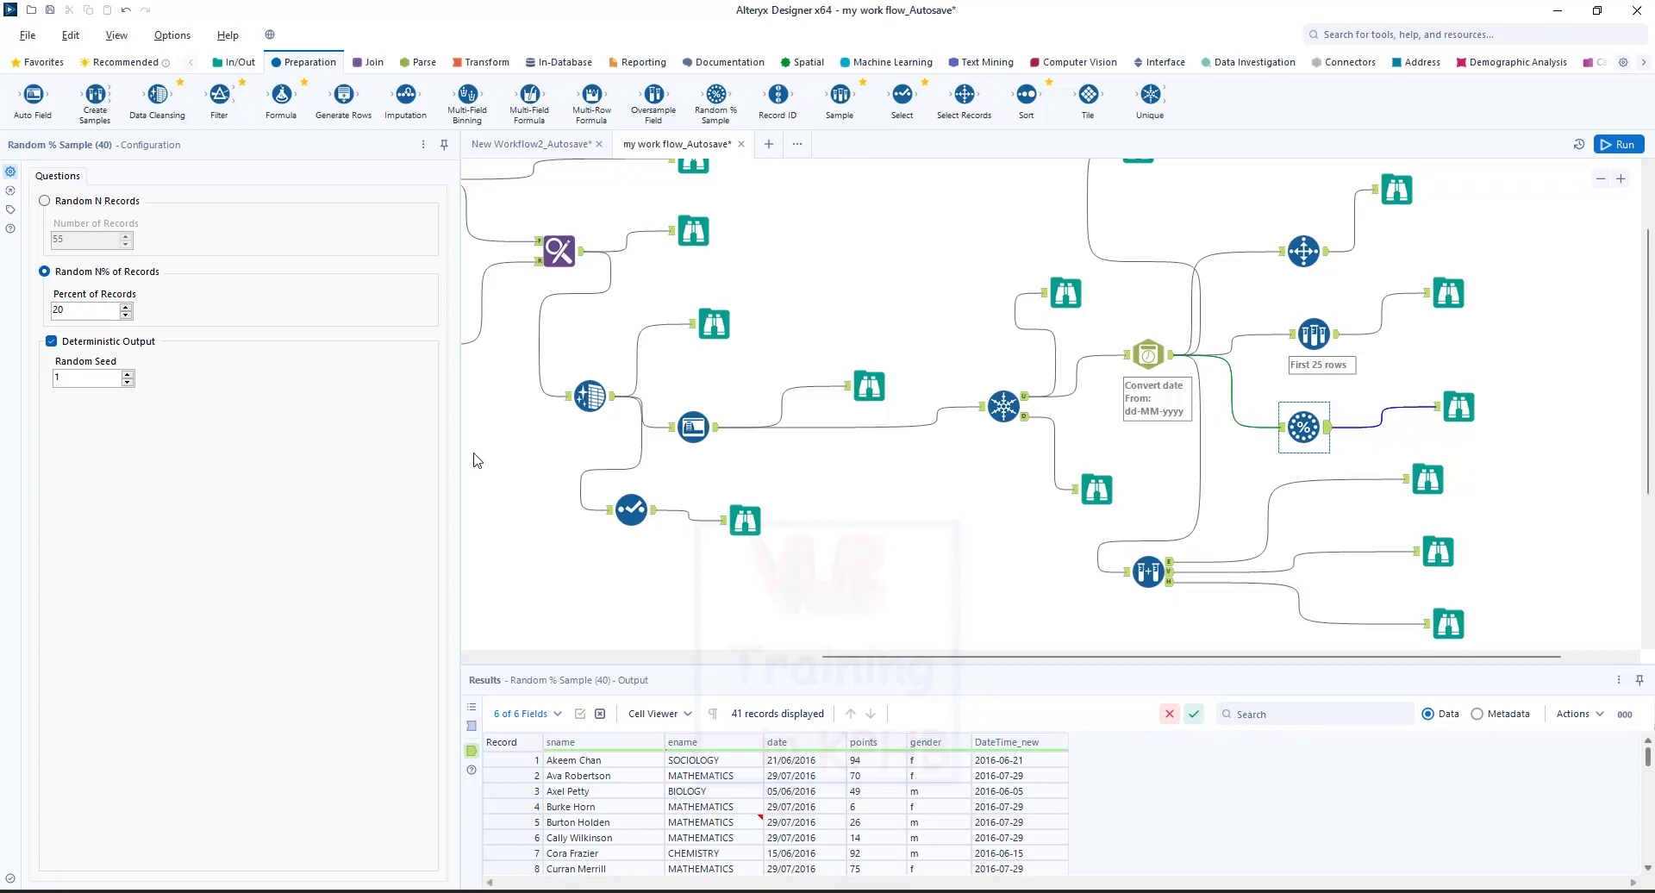
pyautogui.scroll(1, 1151, 345)
pyautogui.scroll(-3, 1147, 341)
pyautogui.scroll(1, 1234, 437)
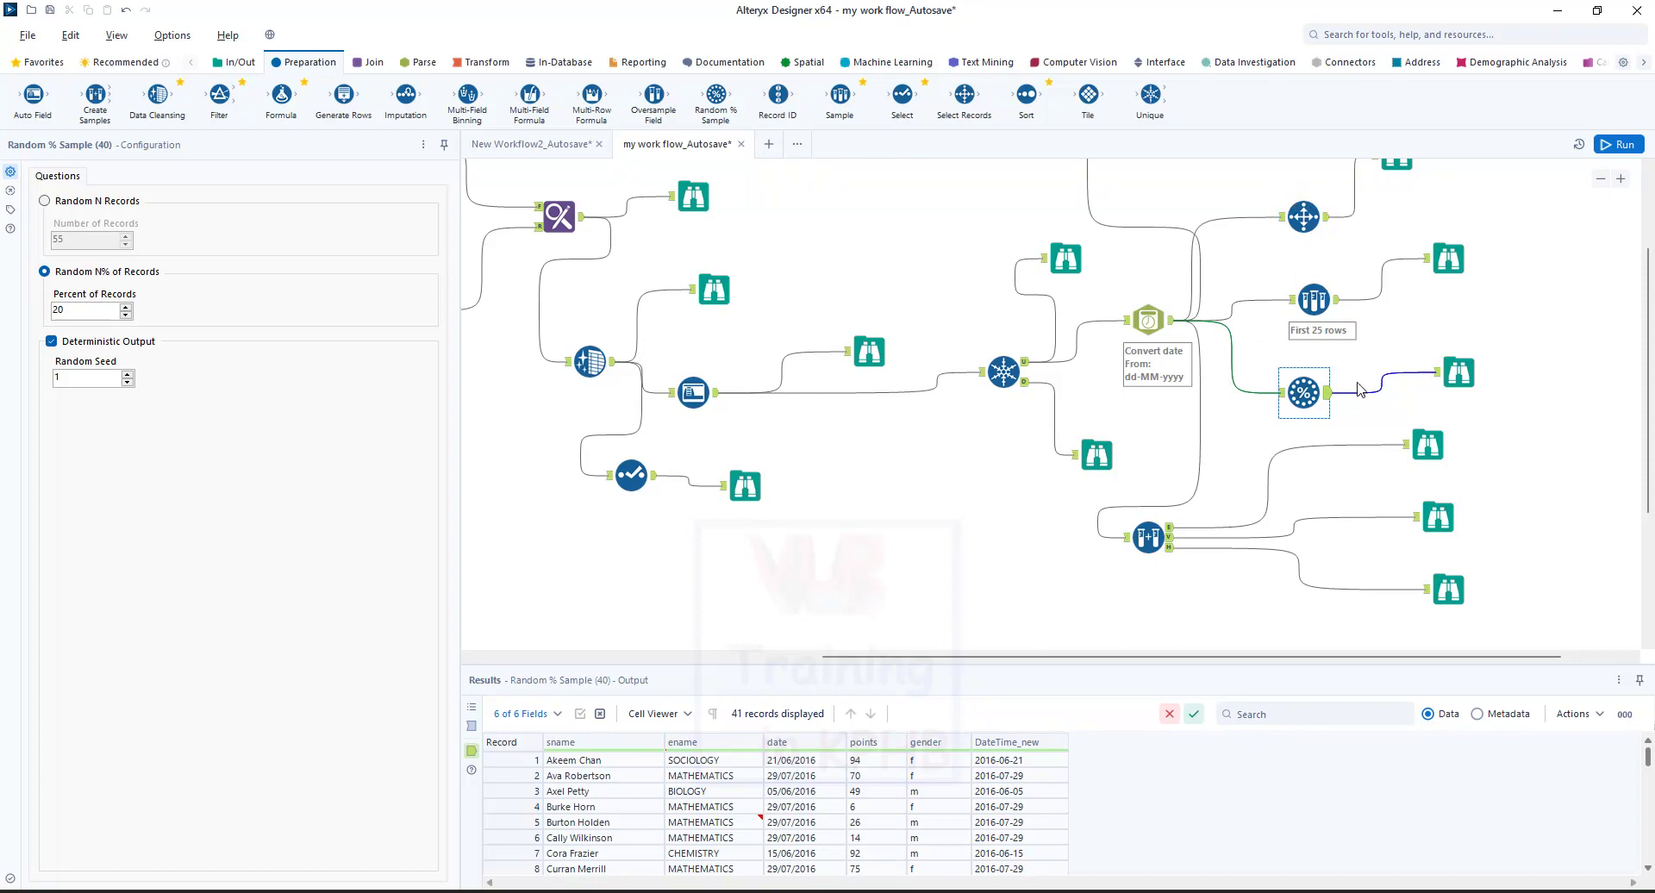
pyautogui.scroll(2, 1359, 389)
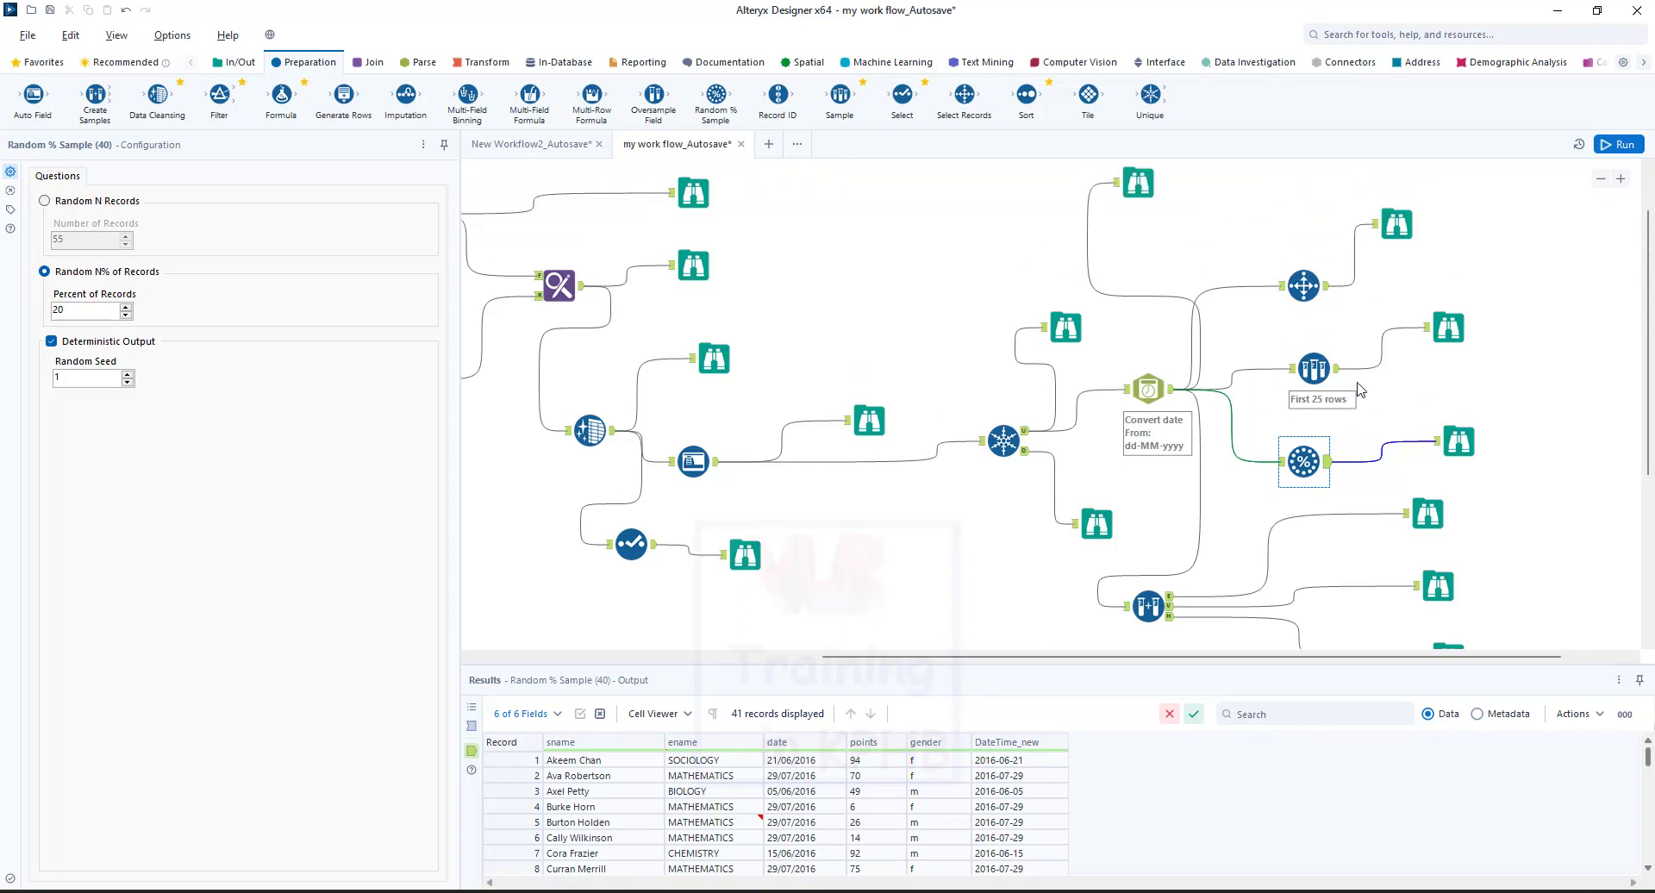